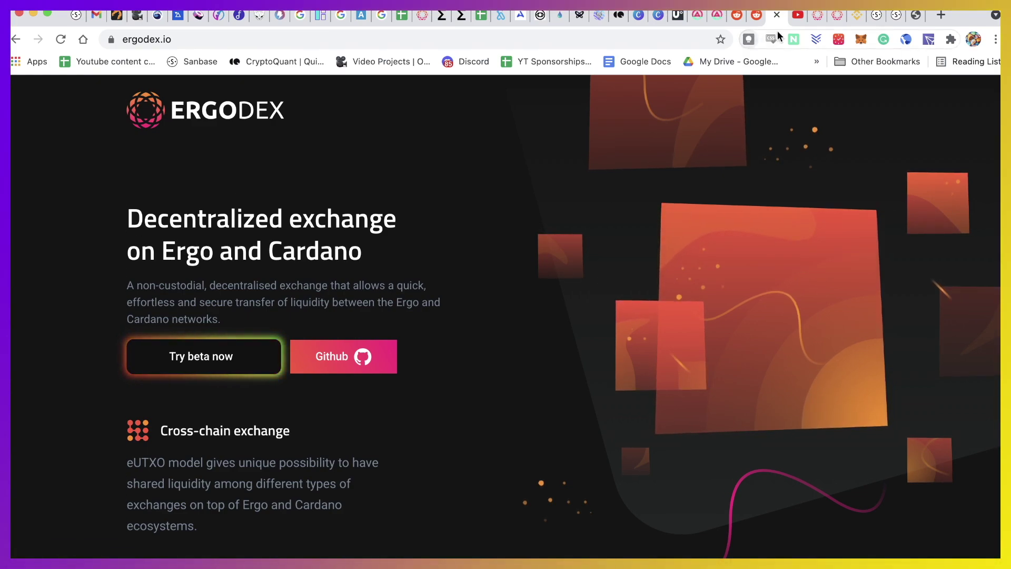
Come back from the YouTube tab to ergodex.io and launch the beta exchange at beta.ergodex.io
{"action": "left_click", "coordinate": [797, 15]}
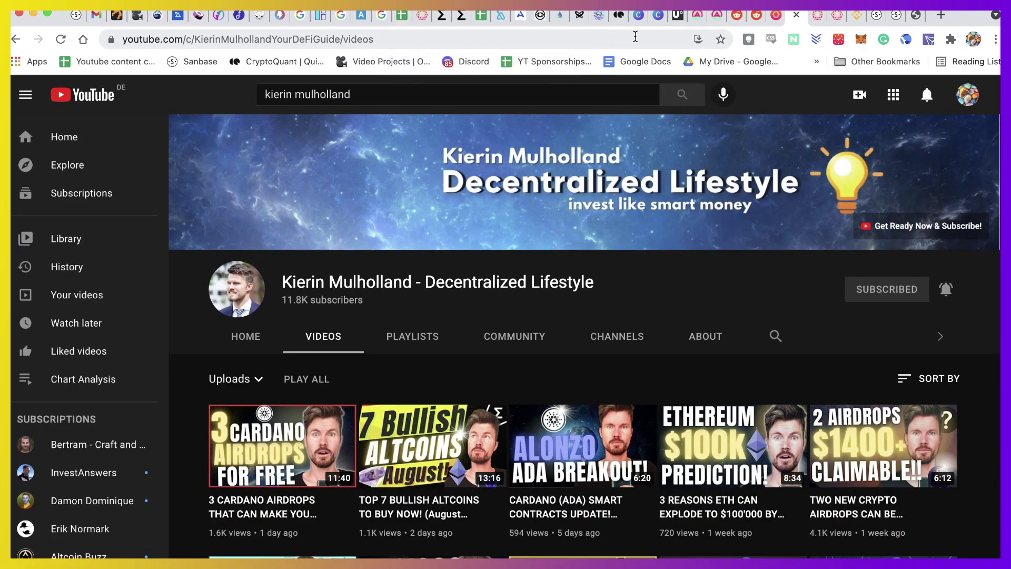
{"action": "left_click", "coordinate": [773, 21]}
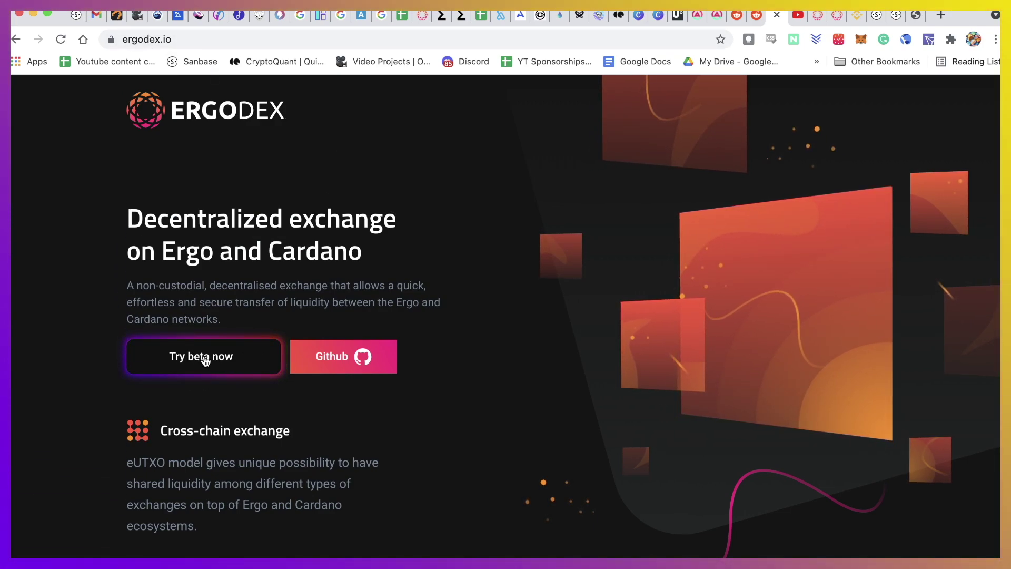
{"action": "left_click", "coordinate": [205, 358]}
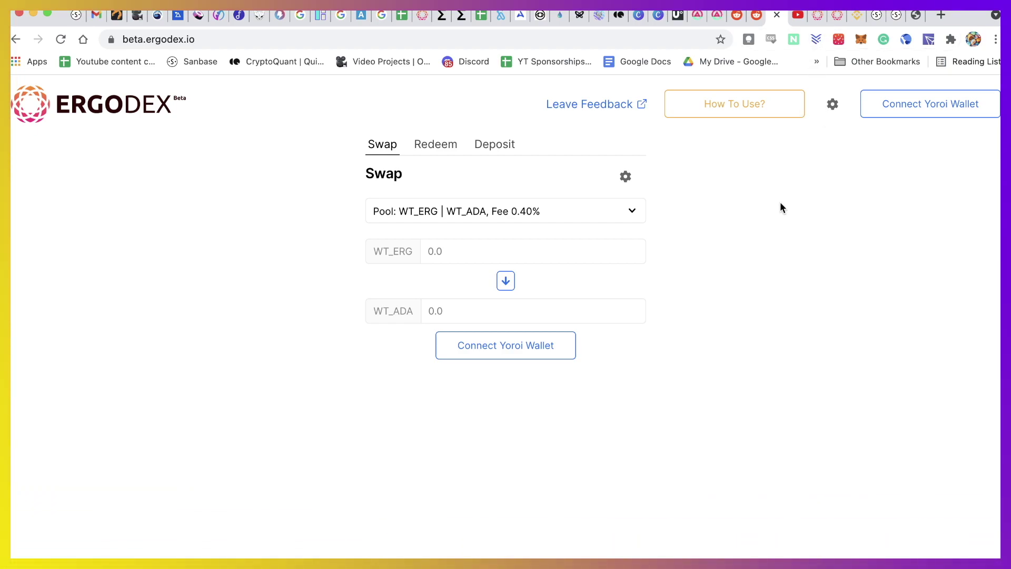
Open the How To Use guide and highlight its supported-browsers warning
{"action": "left_click", "coordinate": [731, 108]}
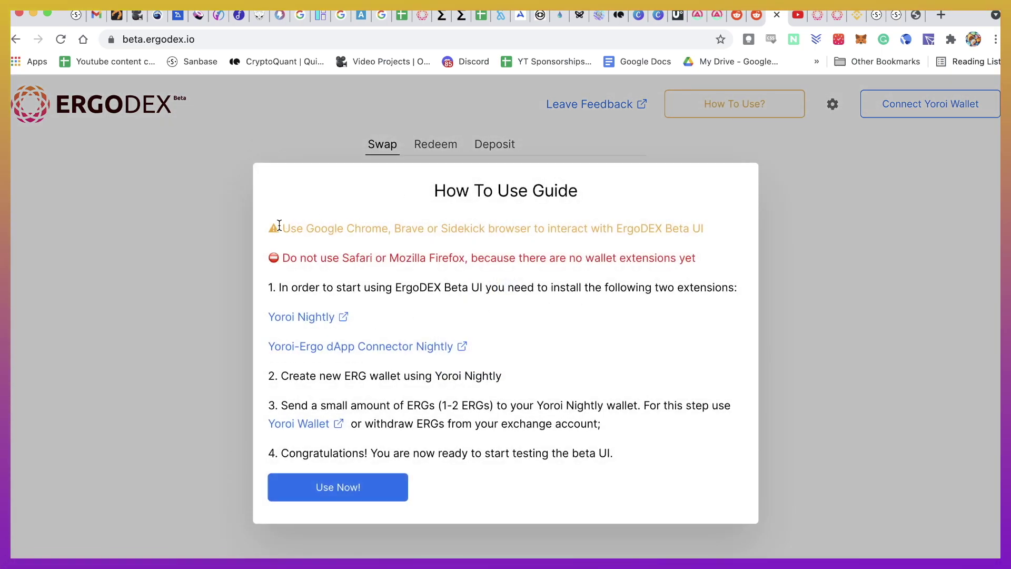
{"action": "left_click_drag", "start_coordinate": [281, 227], "coordinate": [378, 223]}
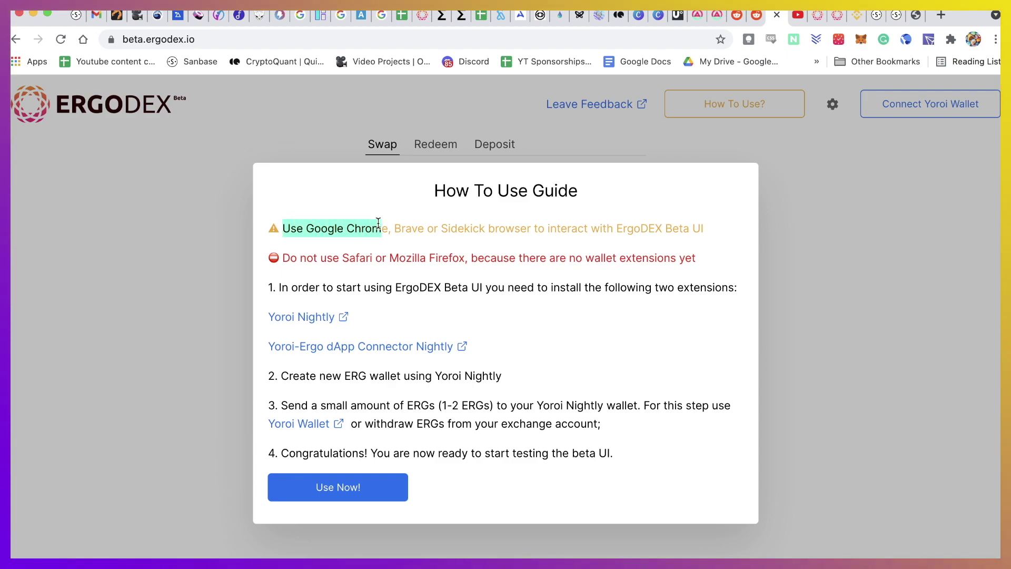
{"action": "left_click", "coordinate": [601, 232]}
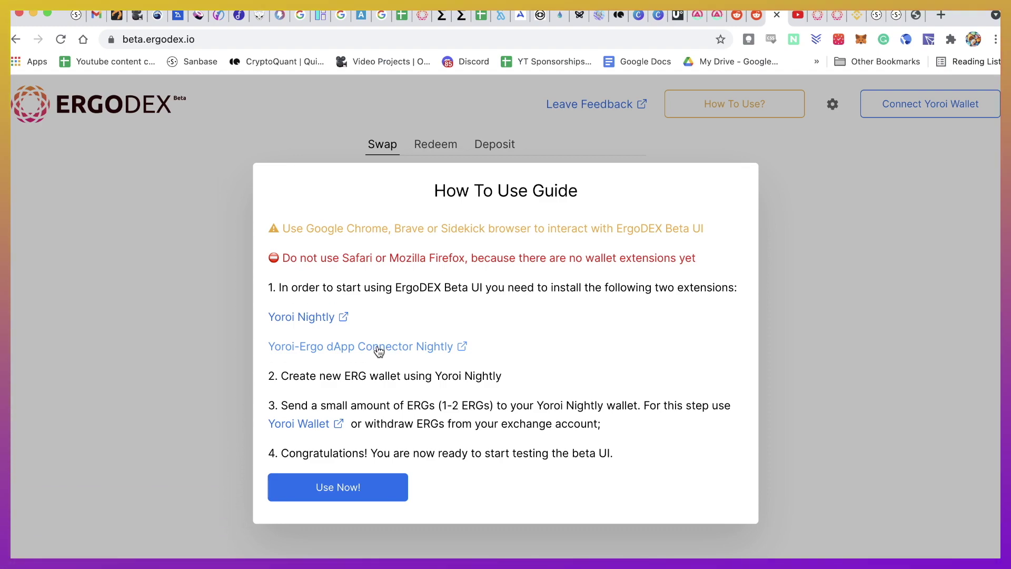
Open the Yoroi Nightly and dApp connector links in new tabs, viewing Yoroi Nightly's store page
{"action": "right_click", "coordinate": [301, 320]}
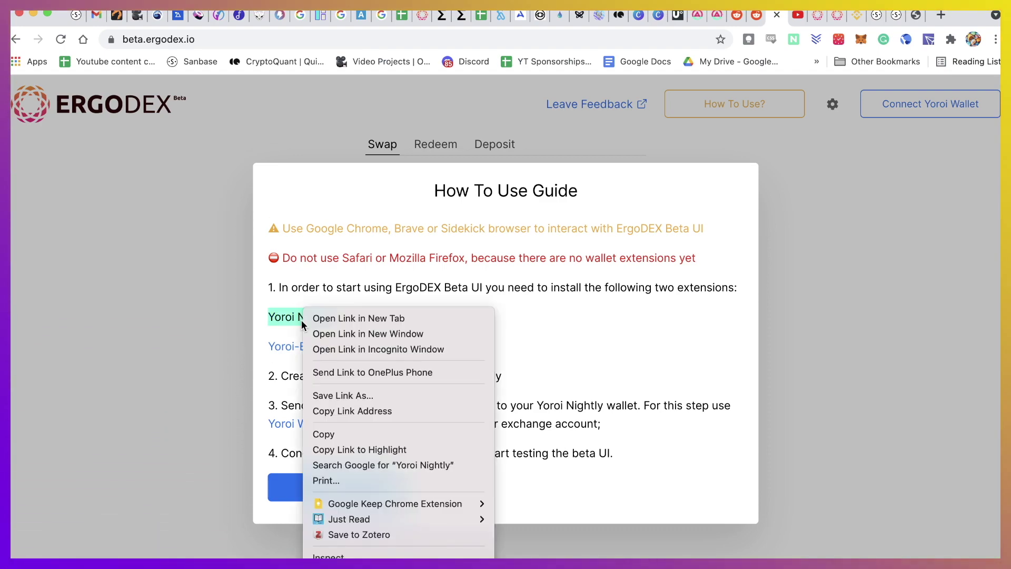
{"action": "left_click", "coordinate": [324, 319]}
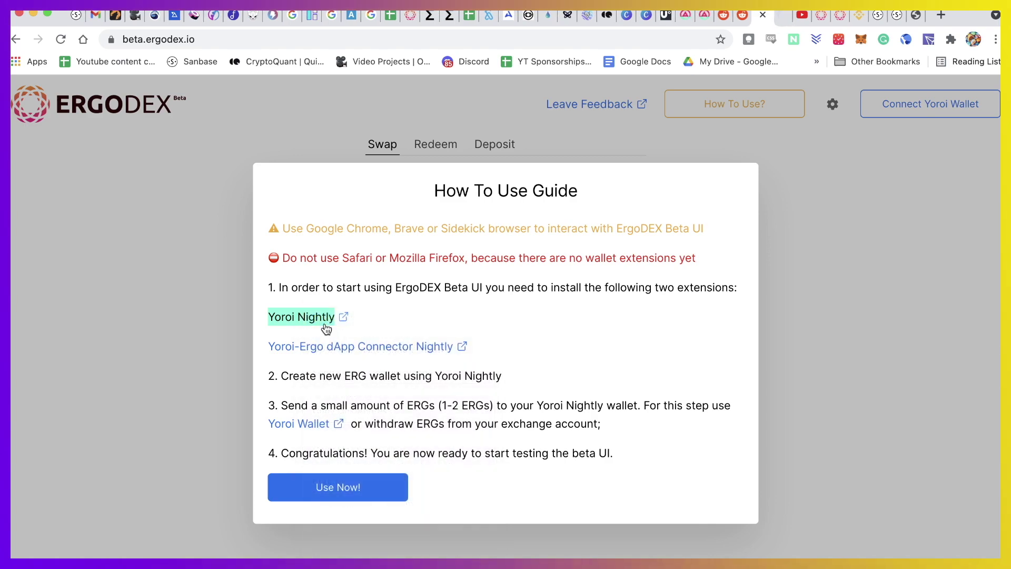
{"action": "right_click", "coordinate": [364, 347]}
{"action": "left_click", "coordinate": [399, 318]}
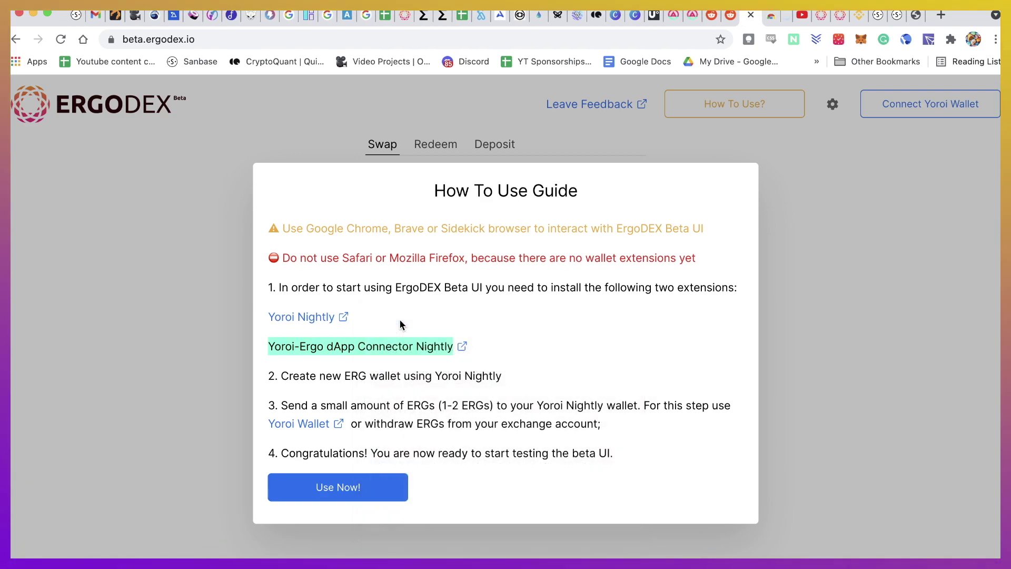
{"action": "left_click", "coordinate": [764, 19]}
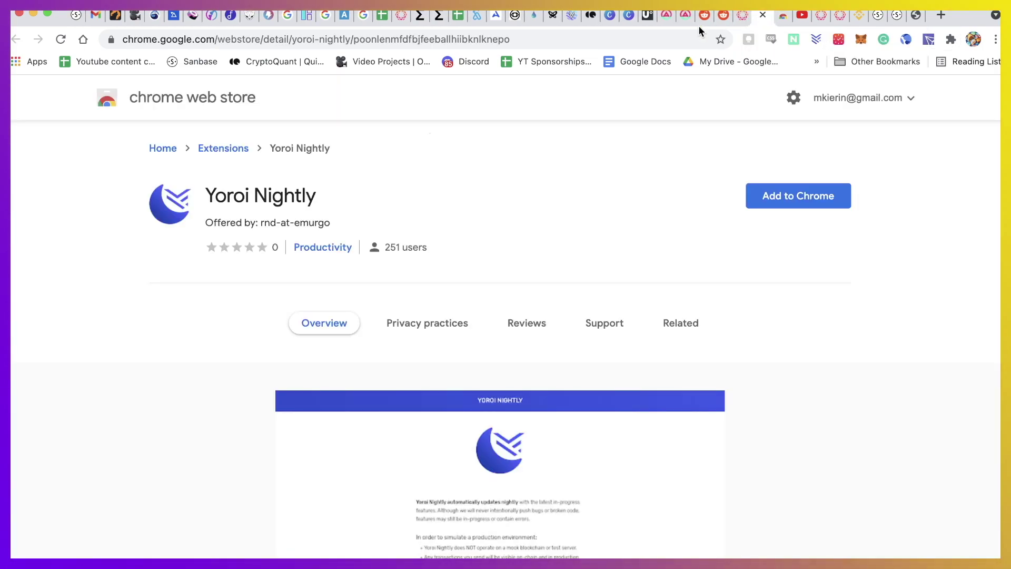
Add the Yoroi Nightly extension to Chrome
{"action": "left_click", "coordinate": [801, 200]}
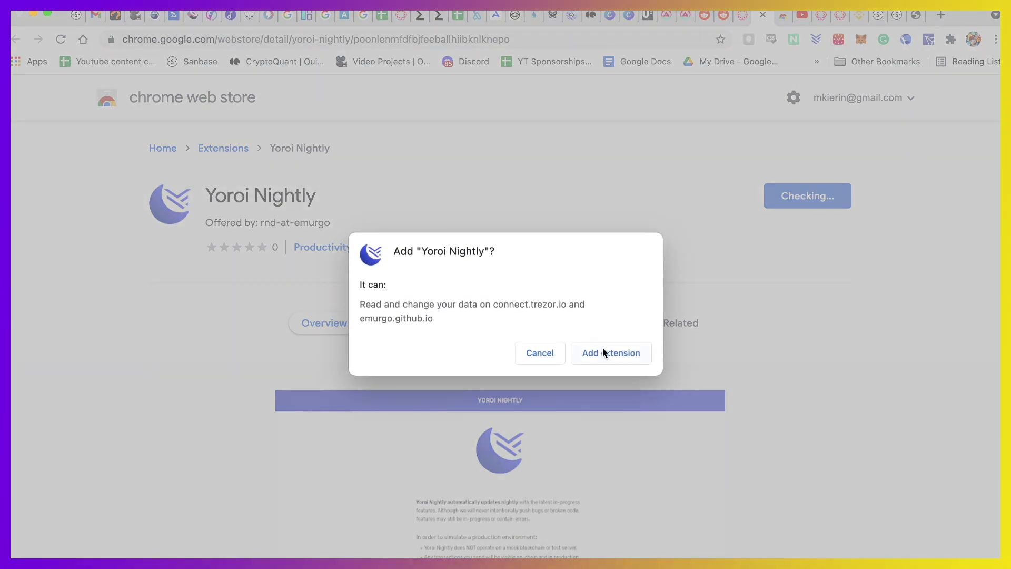
{"action": "left_click", "coordinate": [603, 351]}
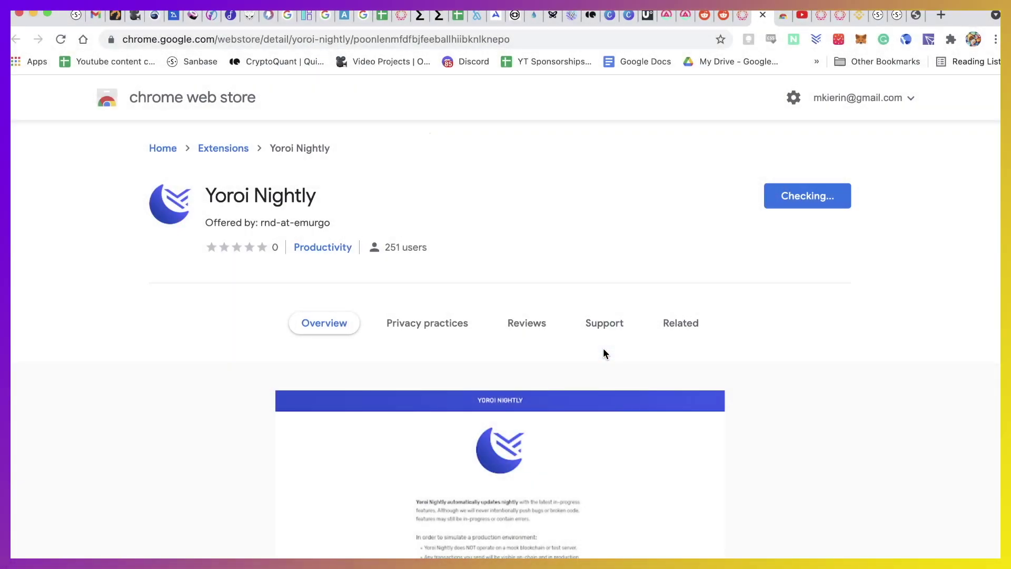
{"action": "left_click", "coordinate": [779, 18]}
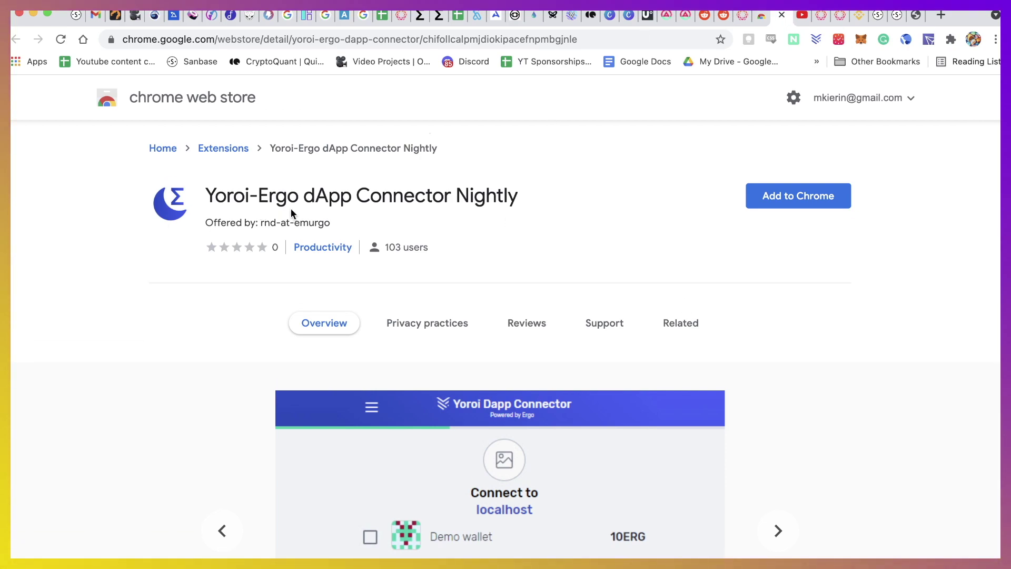
Add the Yoroi-Ergo dApp Connector Nightly extension, then return to the ErgoDEX guide
{"action": "left_click", "coordinate": [800, 199]}
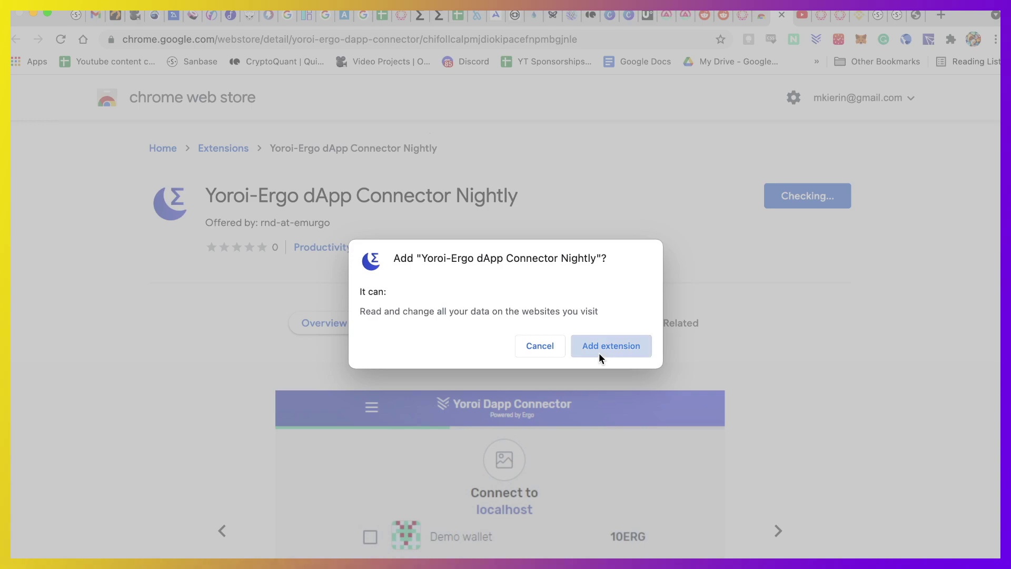
{"action": "left_click", "coordinate": [598, 352]}
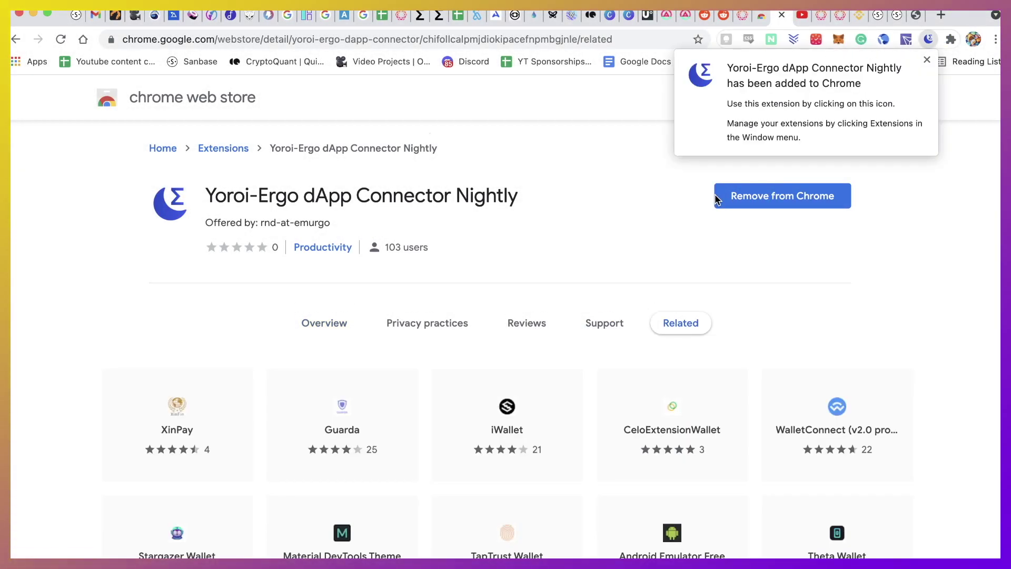
{"action": "left_click", "coordinate": [762, 14]}
{"action": "left_click", "coordinate": [743, 16]}
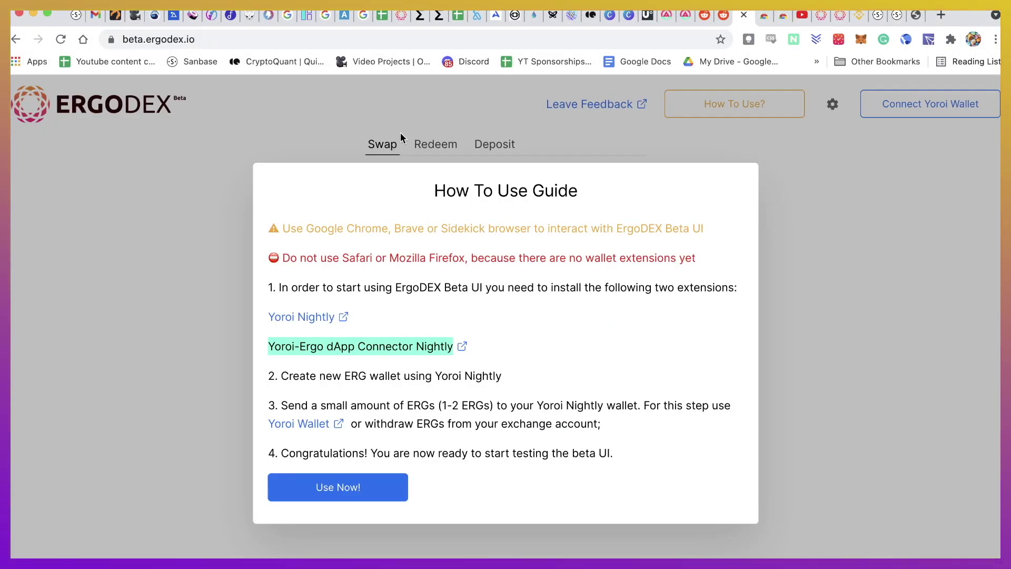
Pin Yoroi Nightly to Chrome's toolbar from the Extensions menu
{"action": "left_click", "coordinate": [410, 363]}
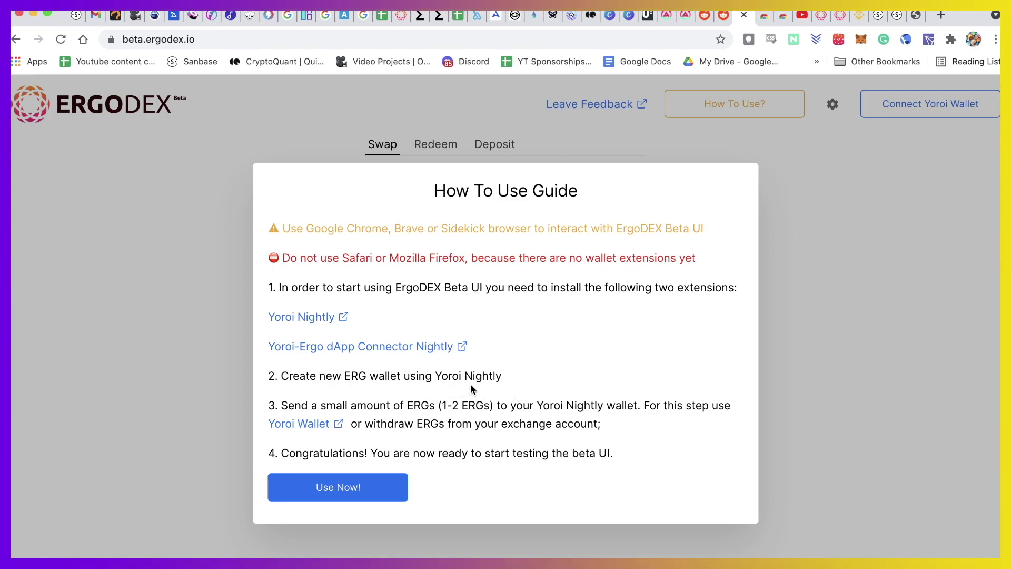
{"action": "left_click", "coordinate": [950, 40]}
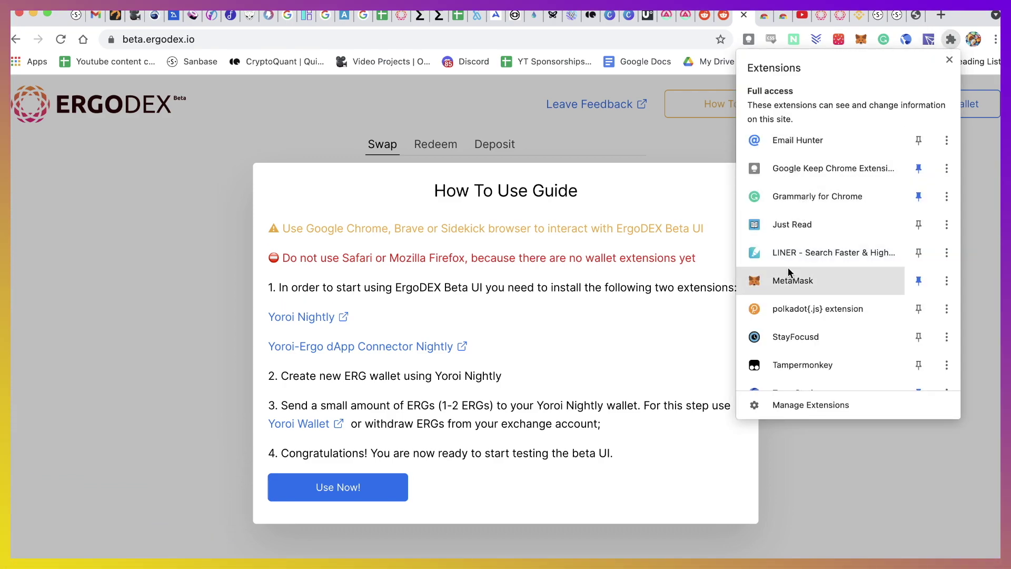
{"action": "scroll", "coordinate": [788, 269], "scroll_direction": "down", "scroll_amount": 5}
{"action": "scroll", "coordinate": [788, 272], "scroll_direction": "down", "scroll_amount": 1}
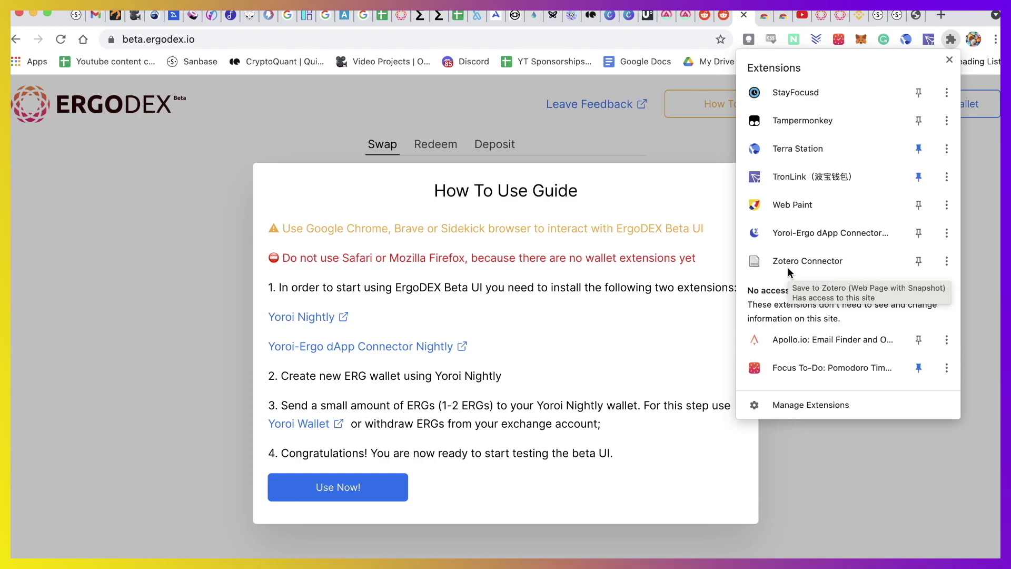
{"action": "scroll", "coordinate": [795, 238], "scroll_direction": "up", "scroll_amount": 6}
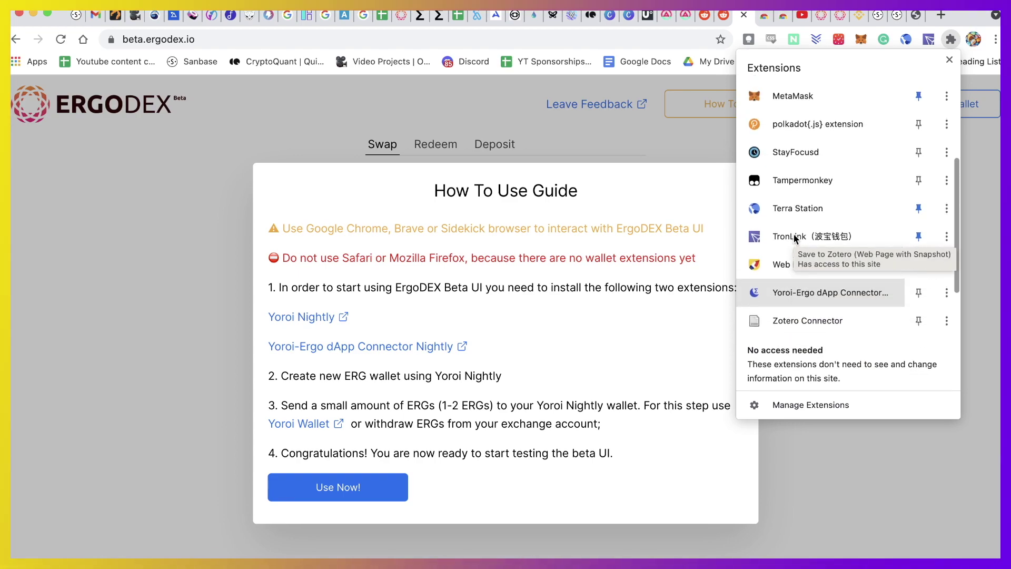
{"action": "scroll", "coordinate": [794, 238], "scroll_direction": "down", "scroll_amount": 10}
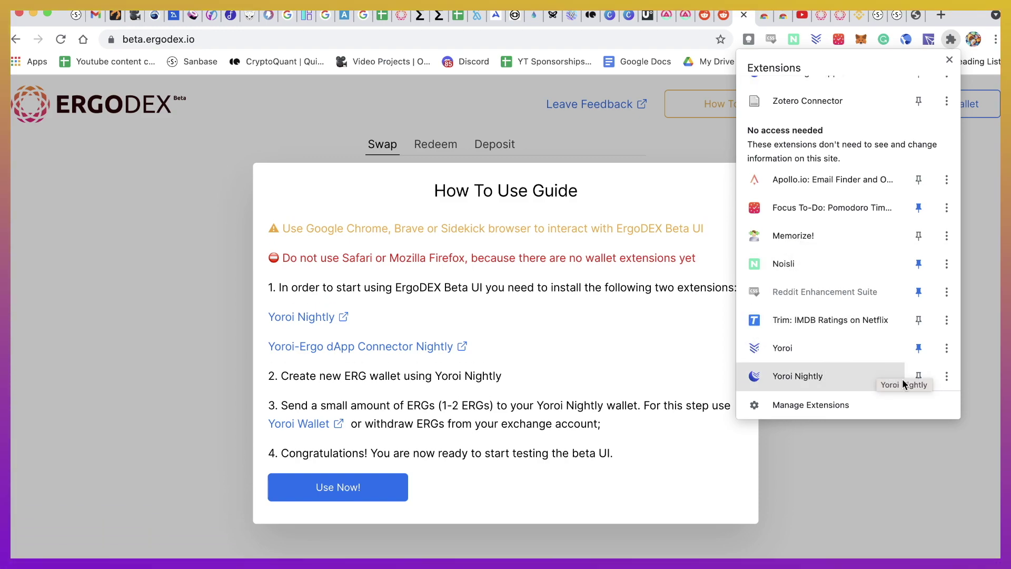
{"action": "left_click", "coordinate": [919, 377]}
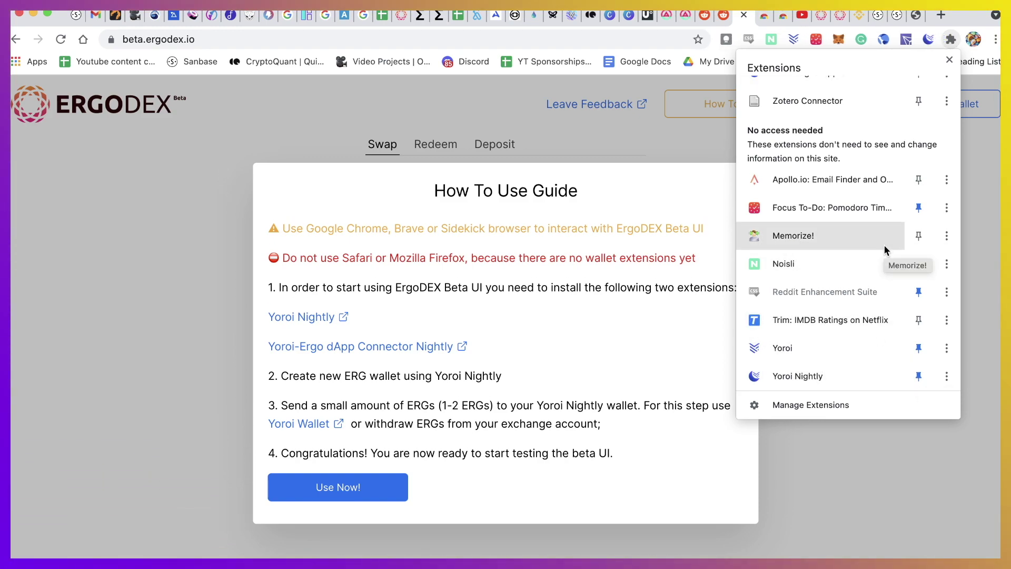
Pin the Yoroi-Ergo dApp Connector and close the How To Use guide to reveal the Swap form
{"action": "scroll", "coordinate": [884, 181], "scroll_direction": "up", "scroll_amount": 3}
{"action": "scroll", "coordinate": [882, 180], "scroll_direction": "up", "scroll_amount": 2}
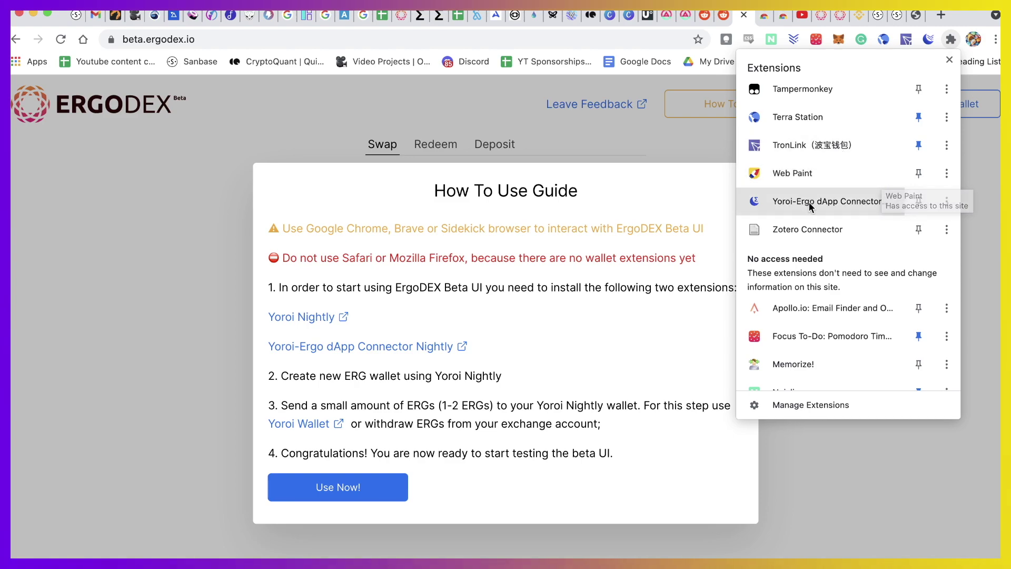
{"action": "left_click", "coordinate": [919, 201]}
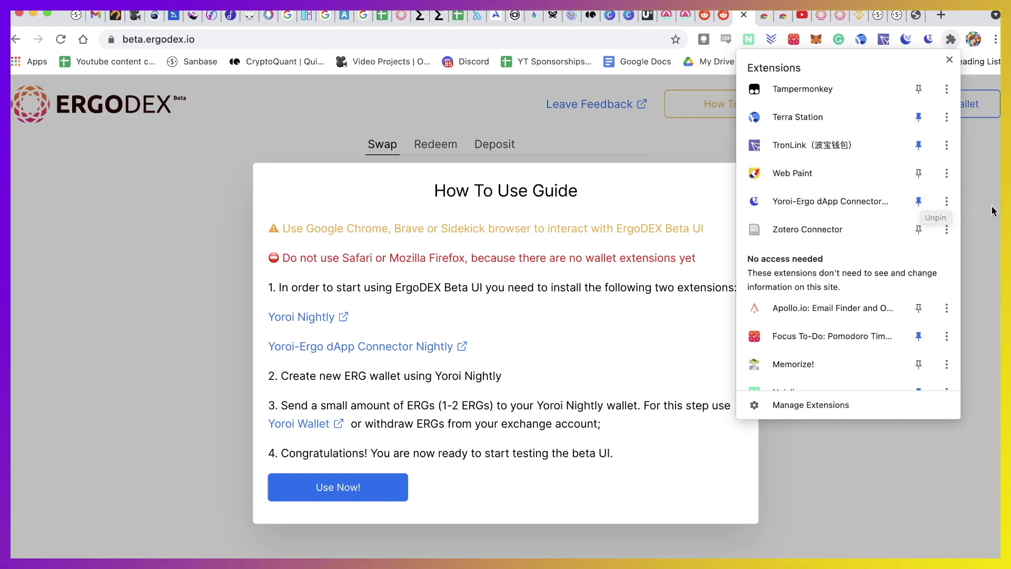
{"action": "left_click", "coordinate": [975, 216]}
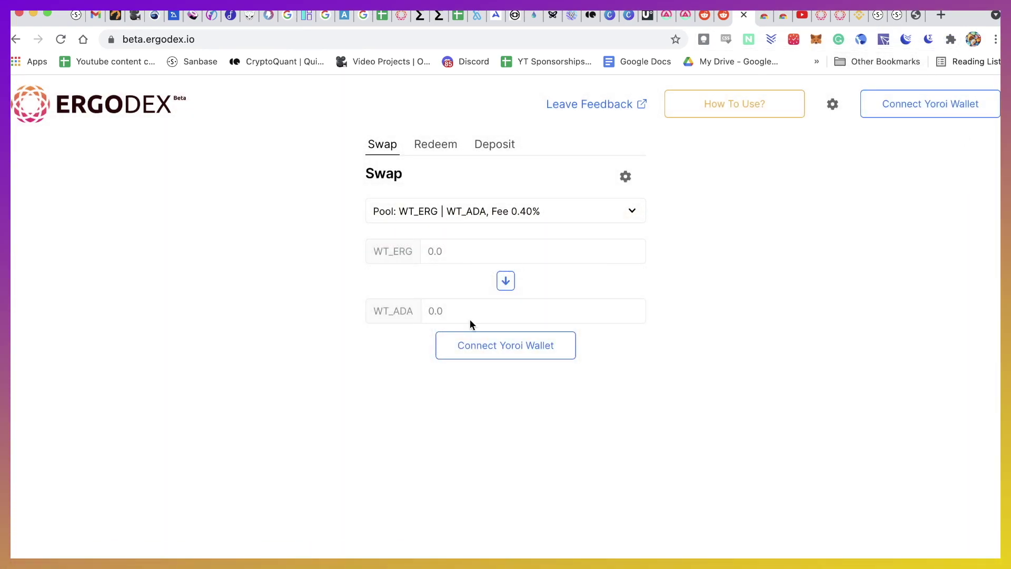
{"action": "left_click", "coordinate": [735, 105]}
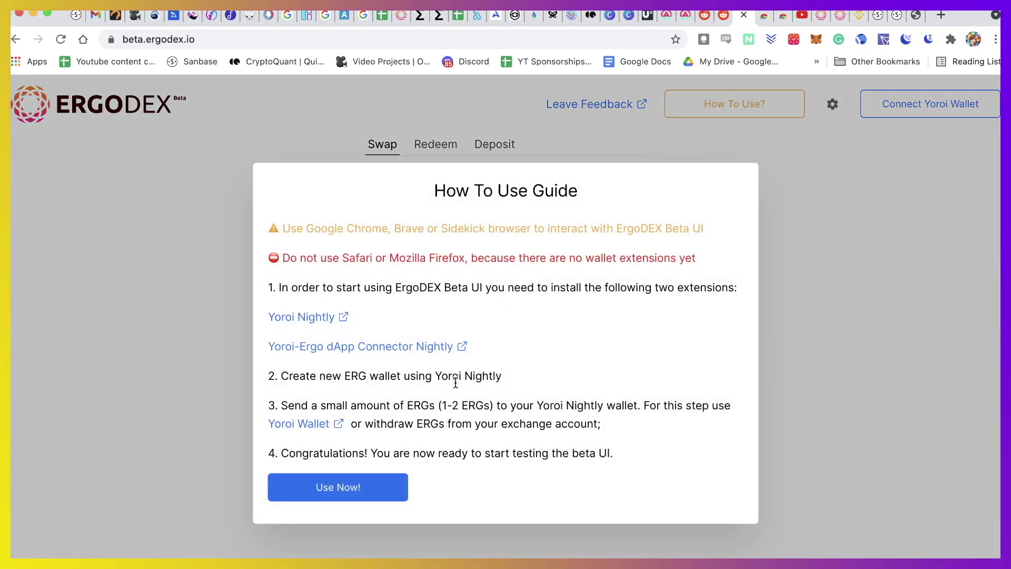
{"action": "left_click", "coordinate": [927, 183]}
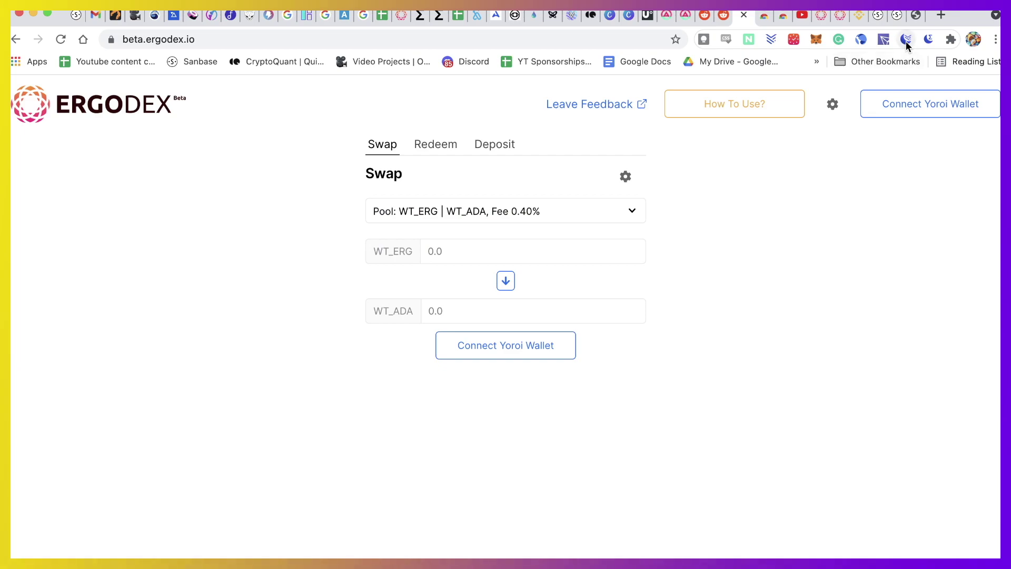
Launch Yoroi Nightly, accept English and the Nightly warning, allow Cardano payment links, and finish setup
{"action": "left_click", "coordinate": [905, 40]}
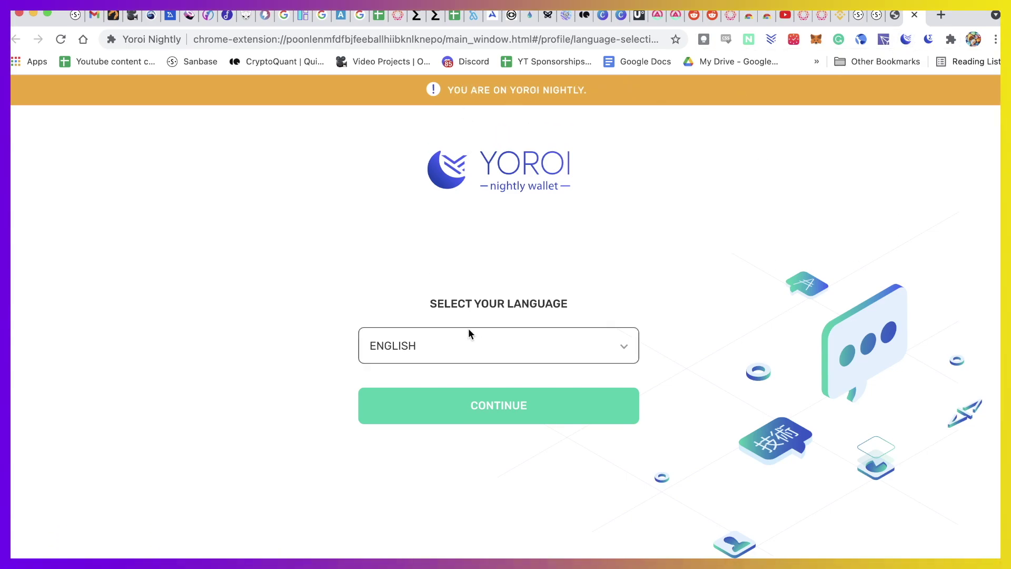
{"action": "left_click", "coordinate": [478, 411]}
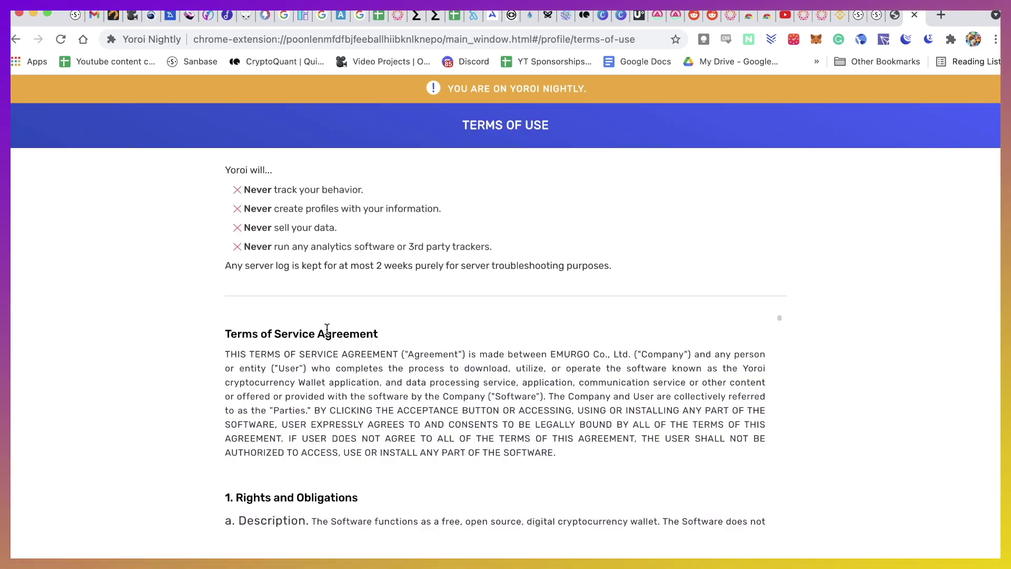
{"action": "scroll", "coordinate": [327, 329], "scroll_direction": "down", "scroll_amount": 5}
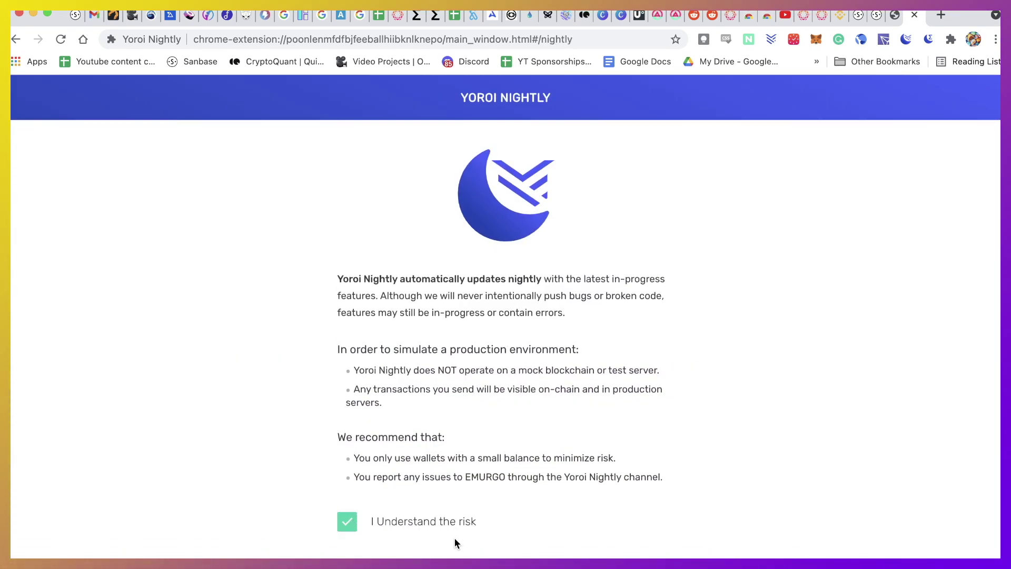
{"action": "left_click", "coordinate": [463, 565]}
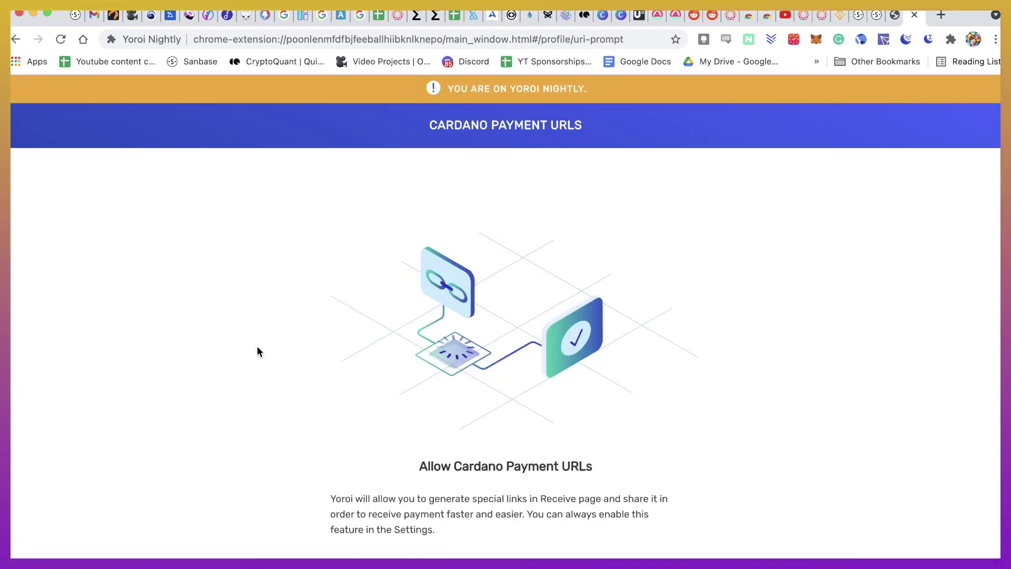
{"action": "left_click", "coordinate": [614, 566]}
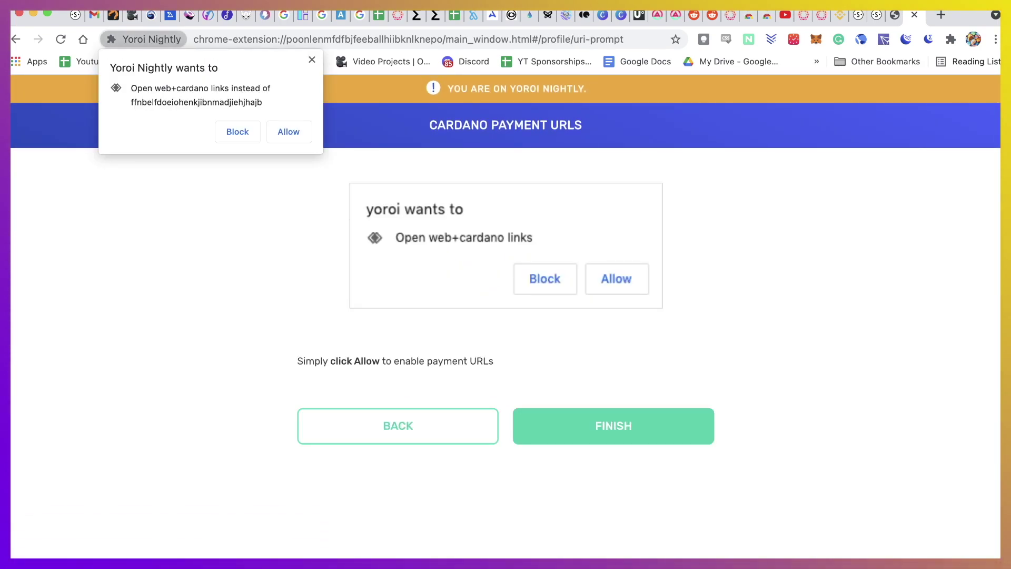
{"action": "left_click", "coordinate": [288, 134]}
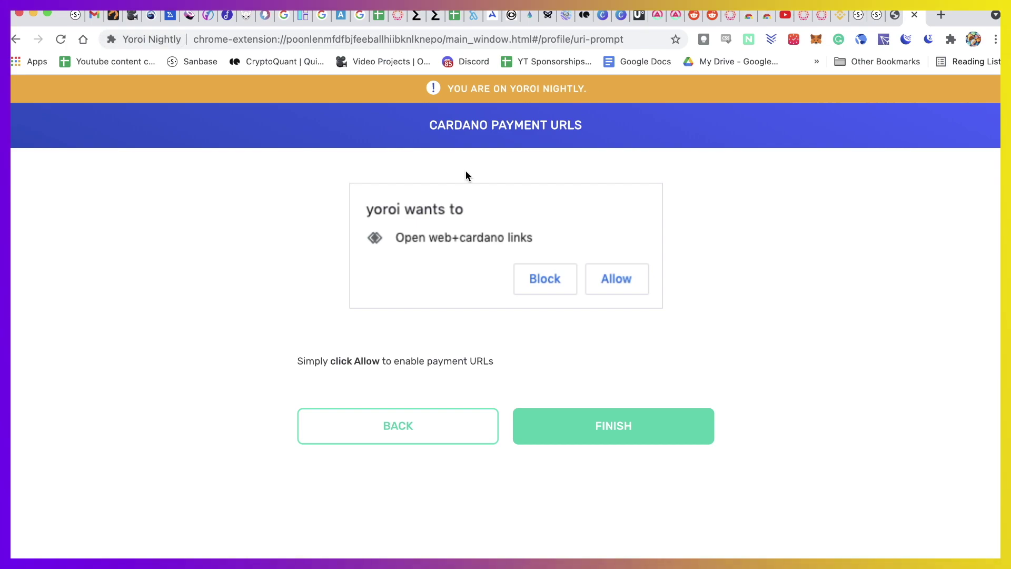
{"action": "left_click", "coordinate": [610, 433]}
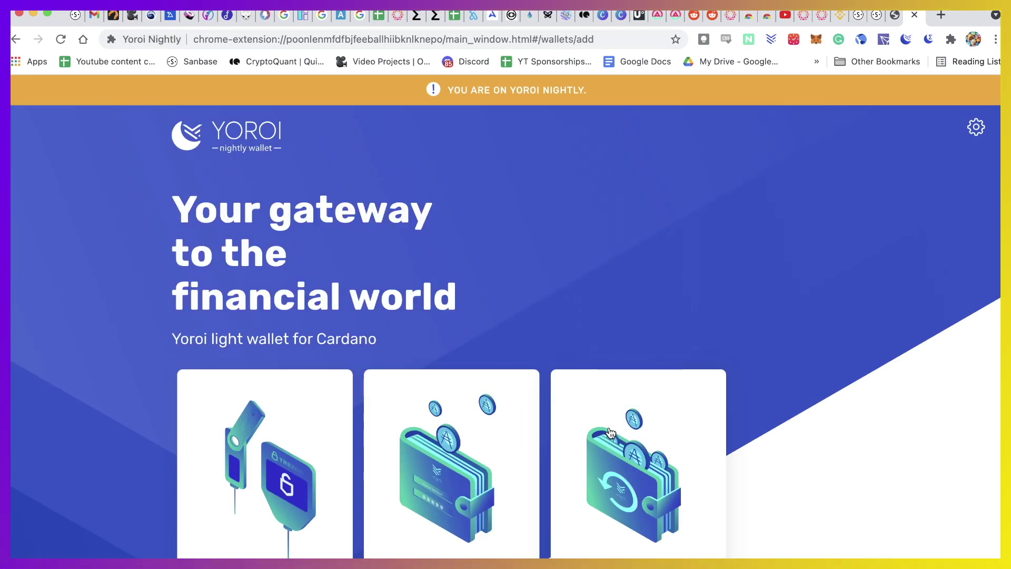
Start creating a new wallet in Yoroi Nightly with Ergo as its currency
{"action": "scroll", "coordinate": [383, 177], "scroll_direction": "down", "scroll_amount": 3}
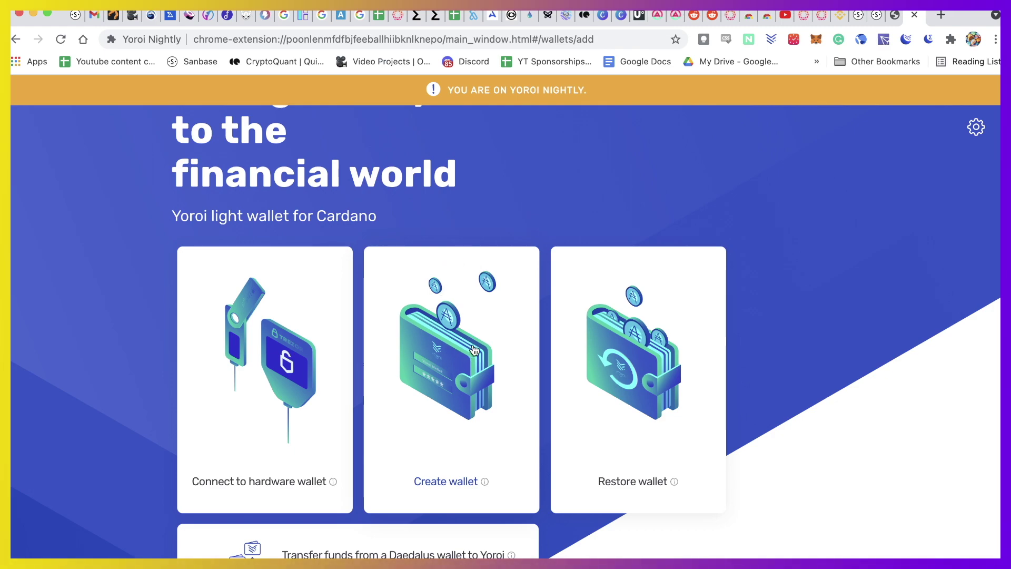
{"action": "left_click", "coordinate": [457, 372]}
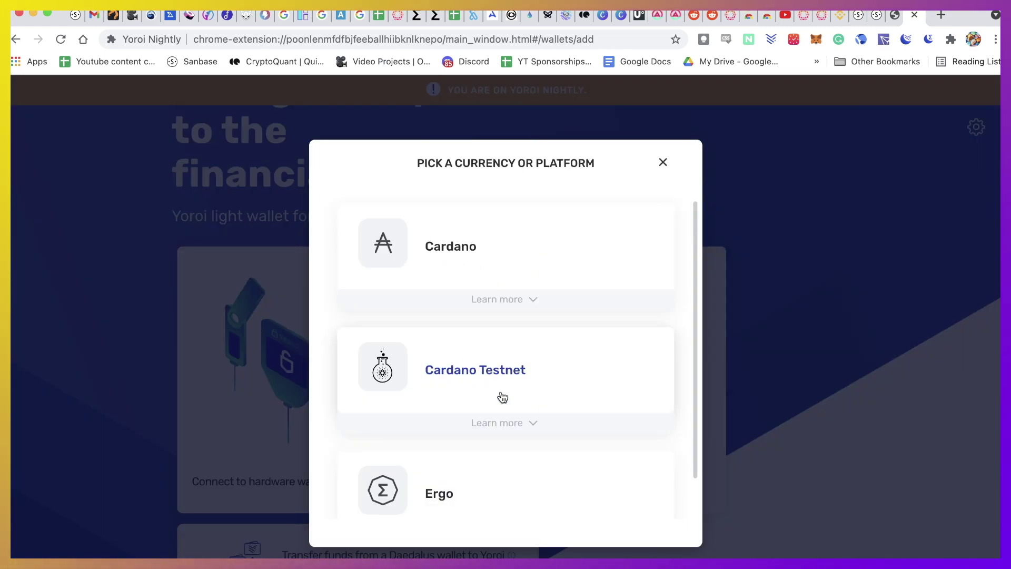
{"action": "scroll", "coordinate": [477, 466], "scroll_direction": "down", "scroll_amount": 2}
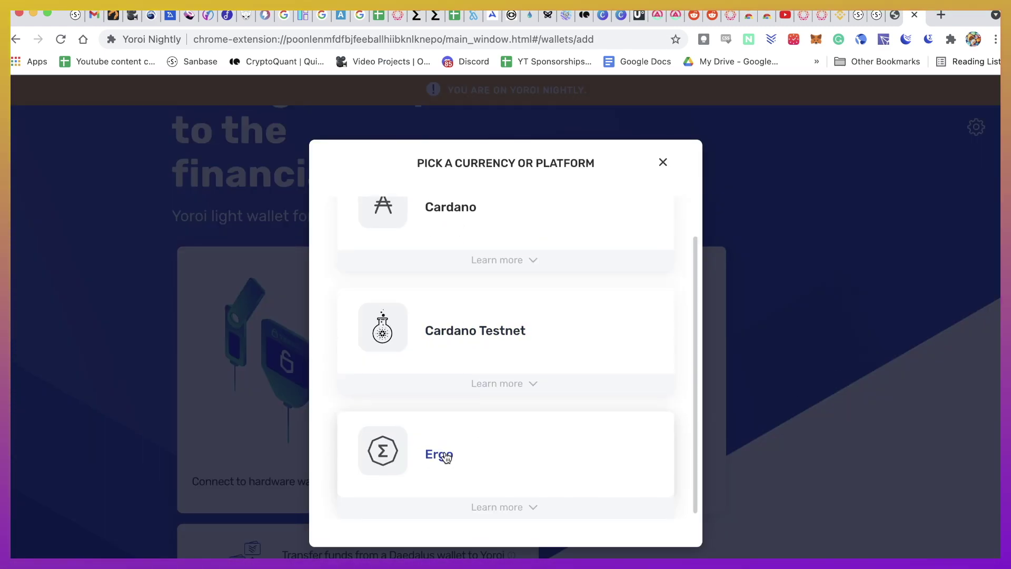
{"action": "left_click", "coordinate": [446, 456]}
{"action": "left_click", "coordinate": [463, 345]}
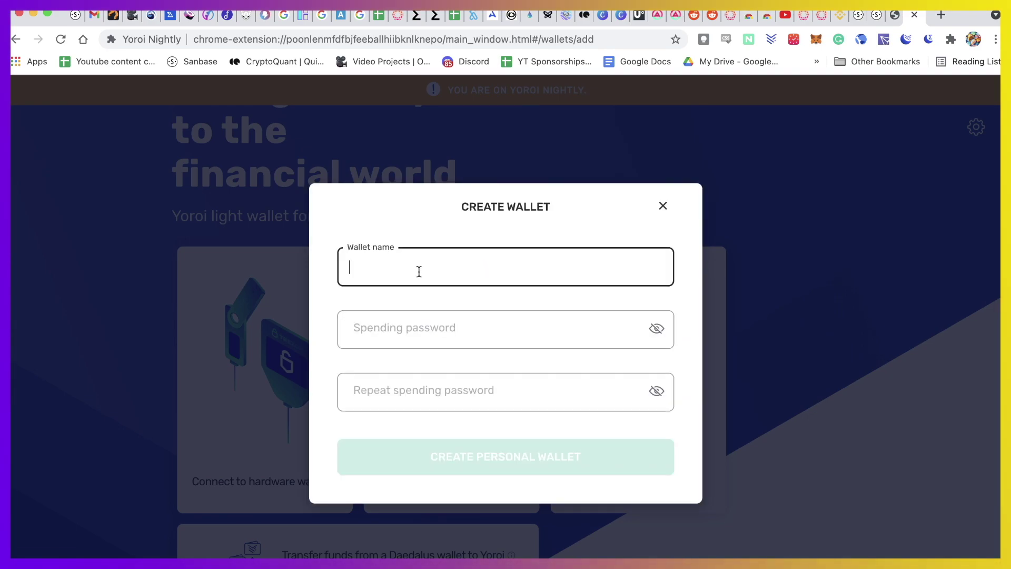
Name the wallet 'yourdefiguide', set and repeat a spending password, and create it
{"action": "type", "text": "t"}
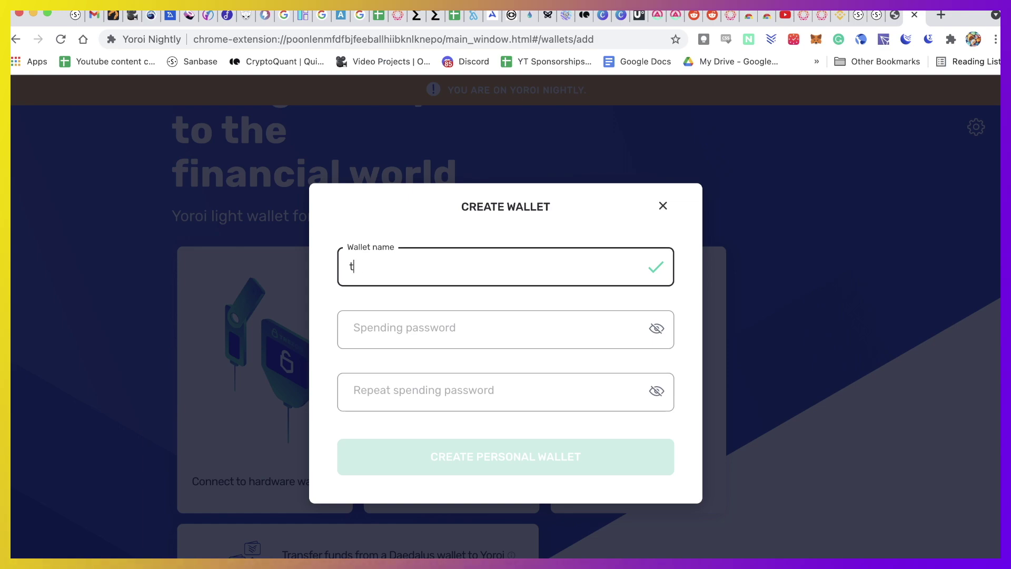
{"action": "type", "text": "estyourdefiguide"}
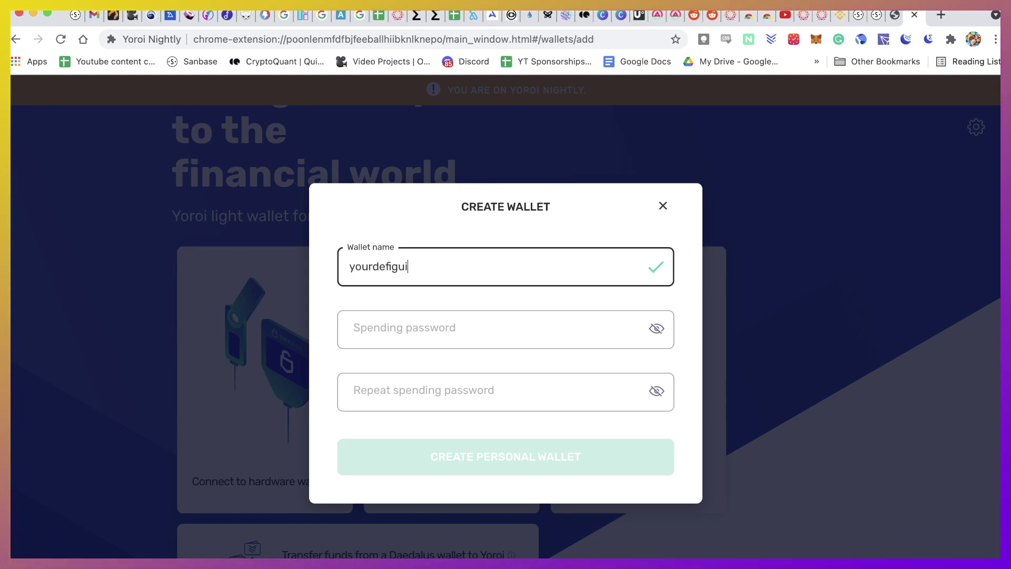
{"action": "left_click", "coordinate": [445, 338]}
{"action": "type", "text": "•••••••••"}
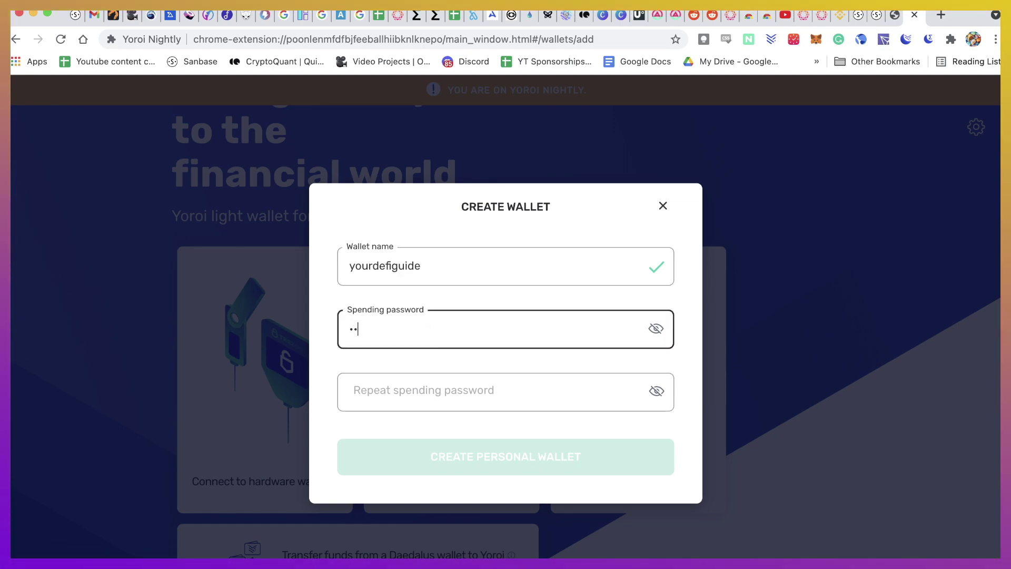
{"action": "type", "text": "•••"}
{"action": "key", "text": "Tab"}
{"action": "type", "text": "••••••••••••"}
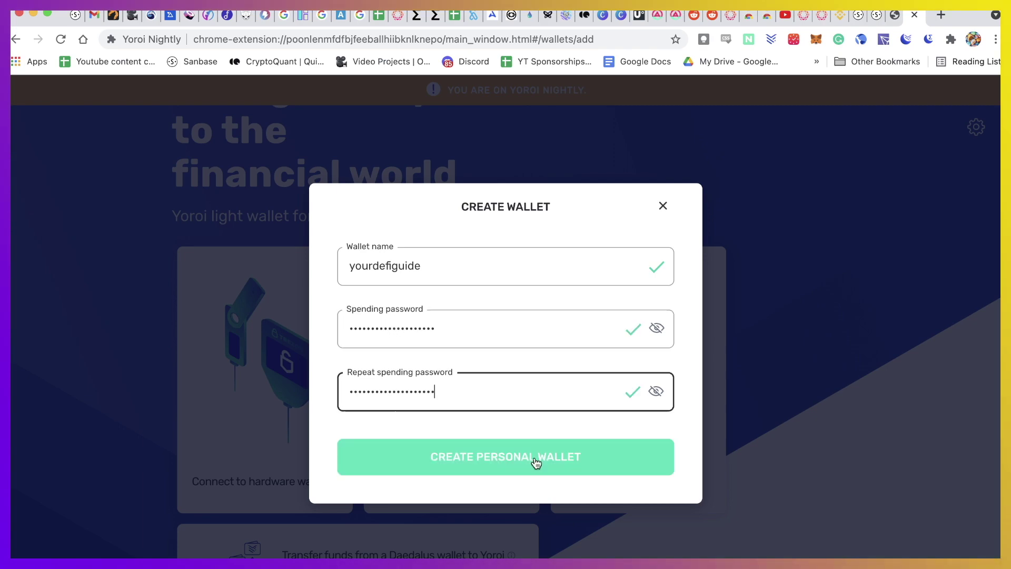
{"action": "left_click", "coordinate": [535, 457]}
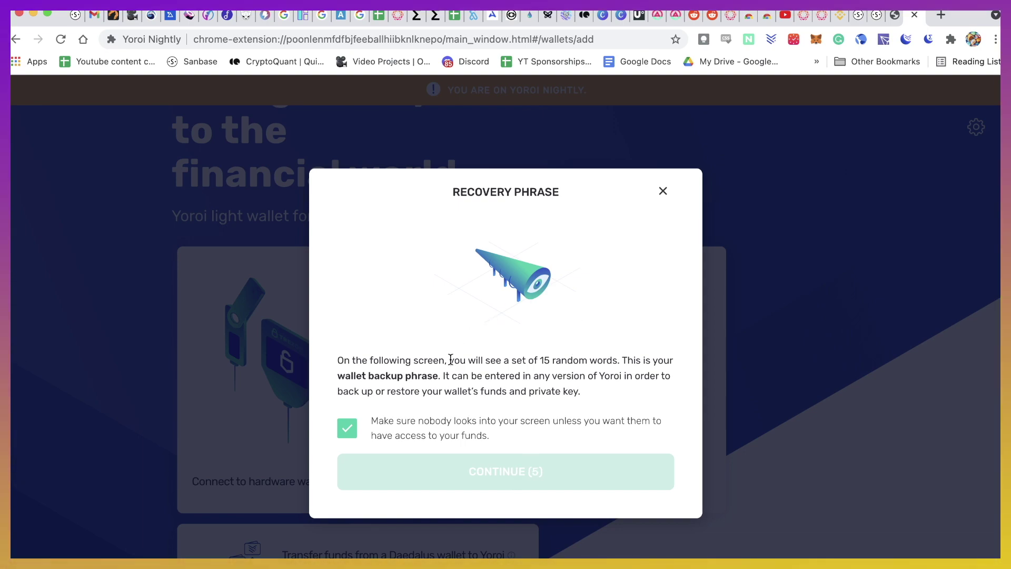
Acknowledge the 15-word recovery phrase notice, tick both backup acknowledgements and confirm
{"action": "left_click_drag", "start_coordinate": [451, 359], "coordinate": [620, 357]}
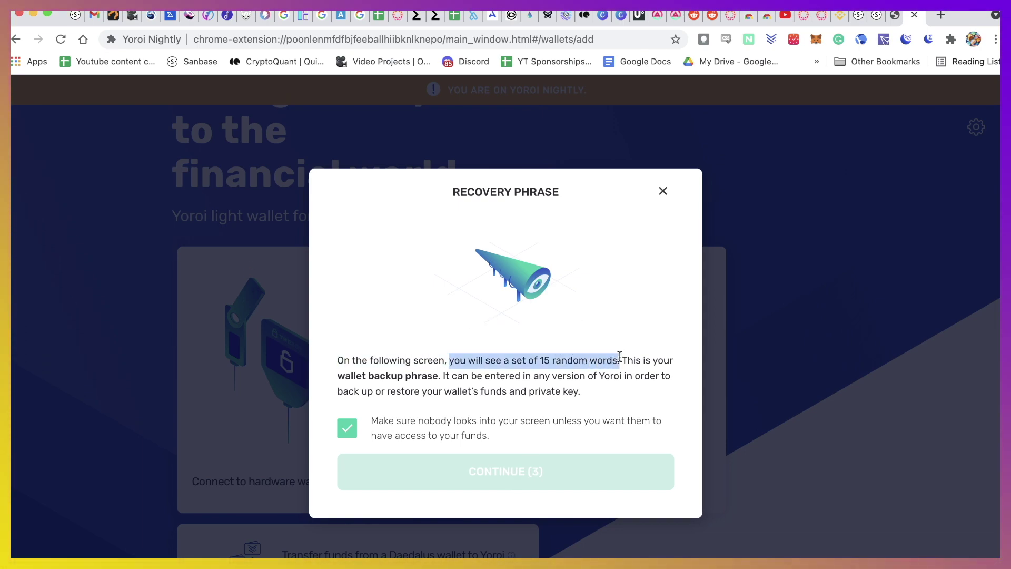
{"action": "left_click", "coordinate": [649, 360]}
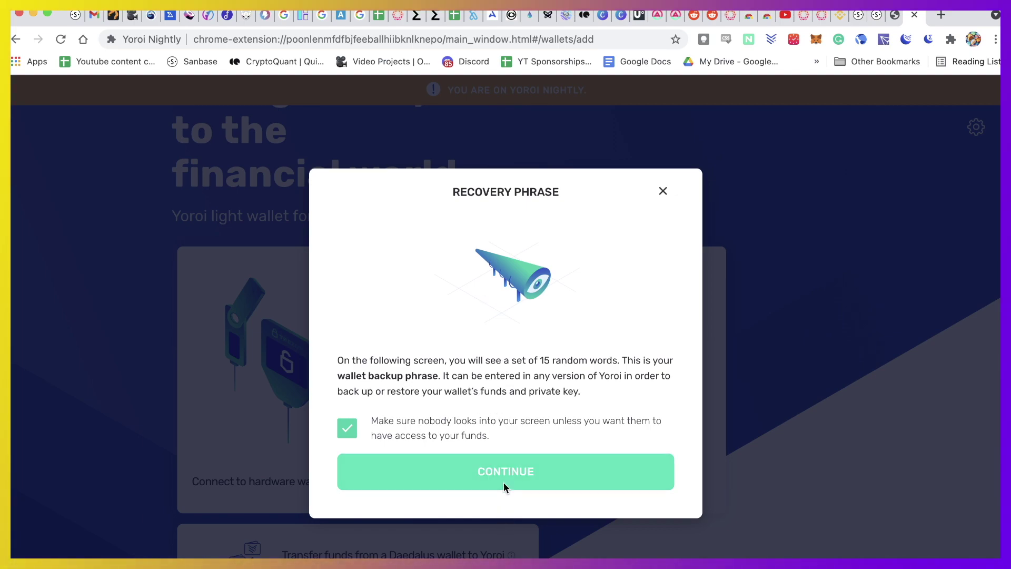
{"action": "left_click", "coordinate": [502, 473]}
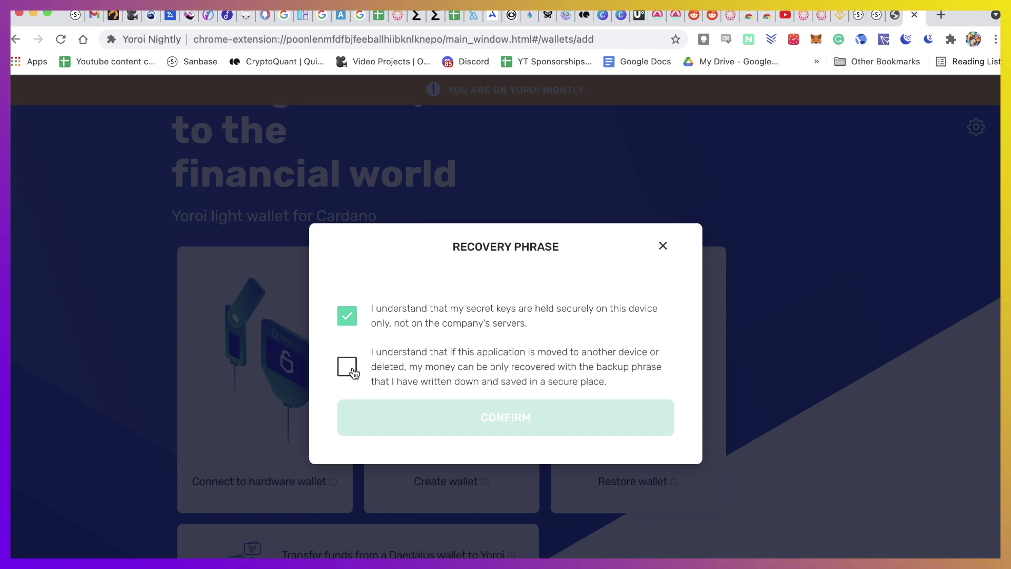
{"action": "left_click", "coordinate": [353, 373]}
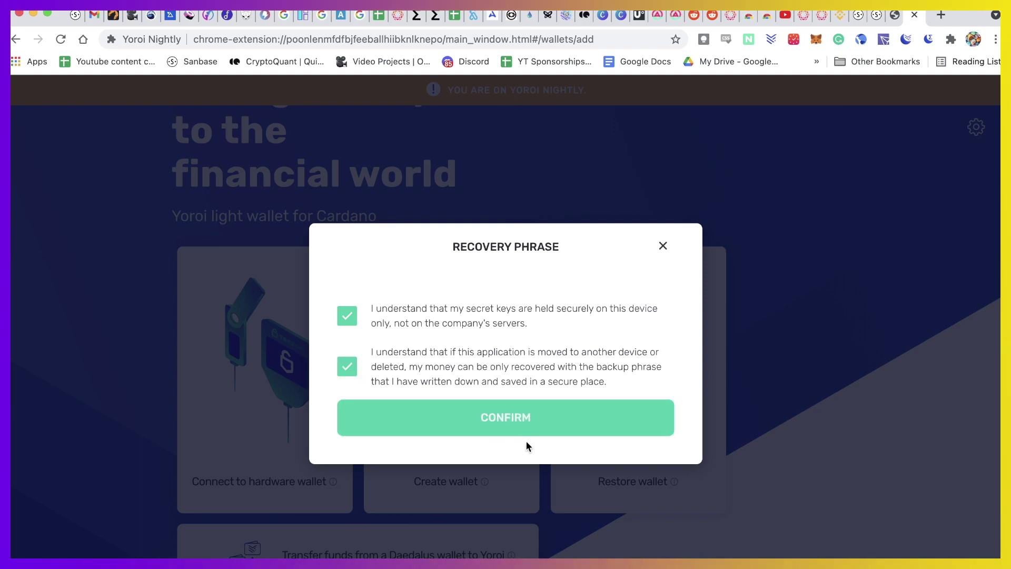
{"action": "left_click", "coordinate": [524, 416]}
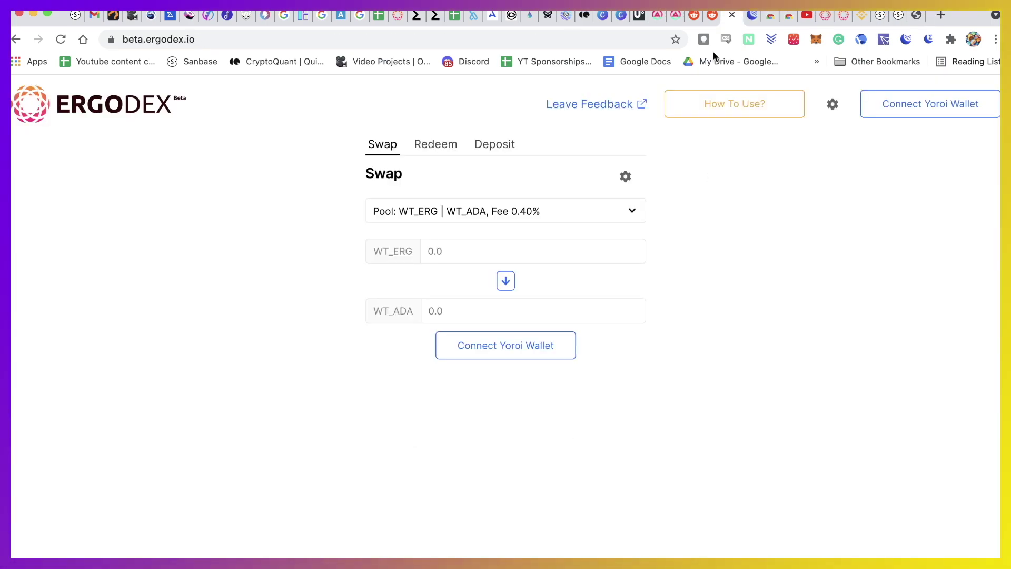
Read ErgoDEX's How To Use guide, then return to the yourdefiguide wallet showing 0 ERG
{"action": "left_click", "coordinate": [727, 104]}
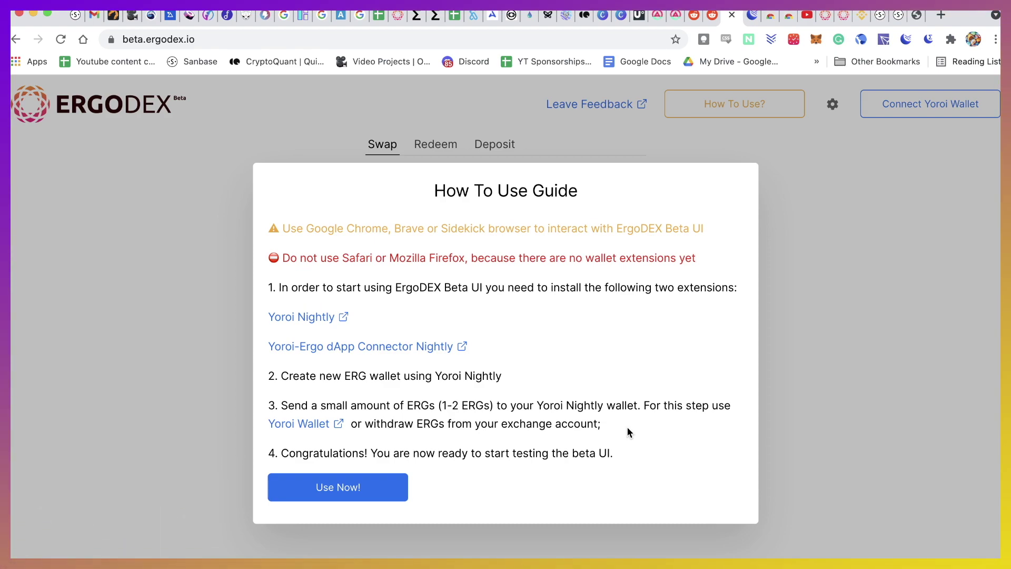
{"action": "left_click", "coordinate": [750, 14]}
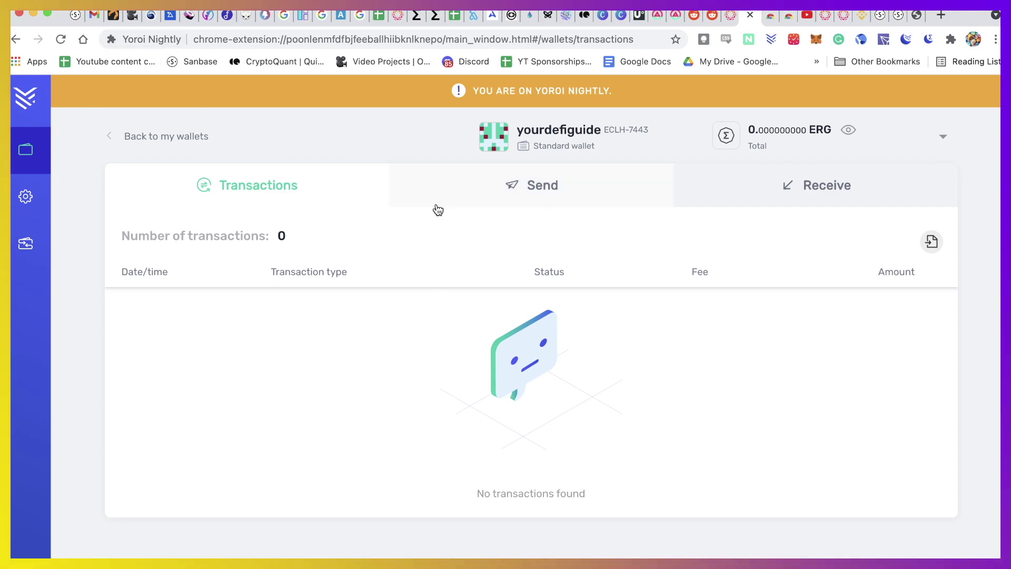
Copy the yourdefiguide receive address and bring up the regular Yoroi extension's wallet list in a new tab
{"action": "left_click", "coordinate": [836, 196]}
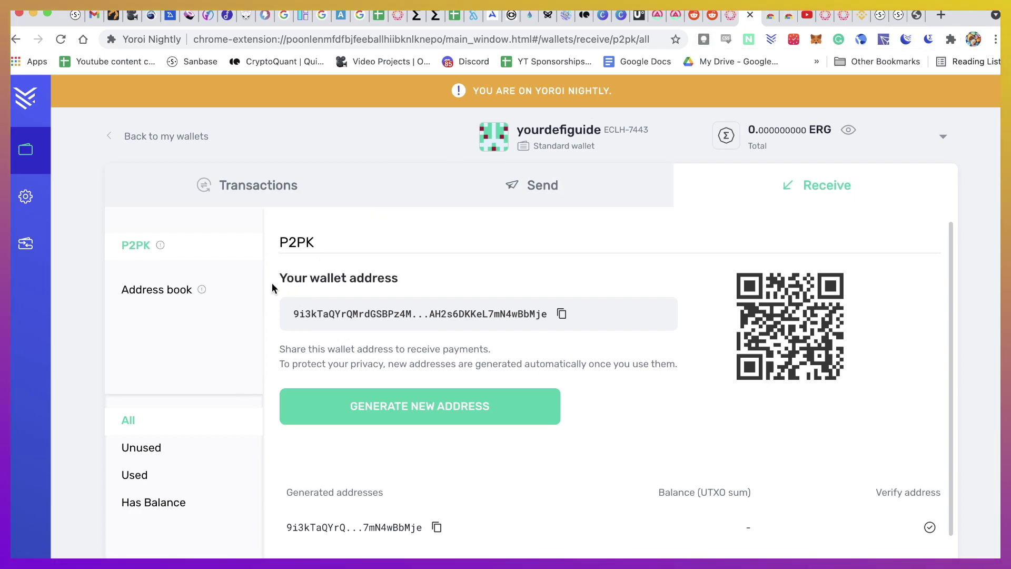
{"action": "left_click", "coordinate": [561, 314]}
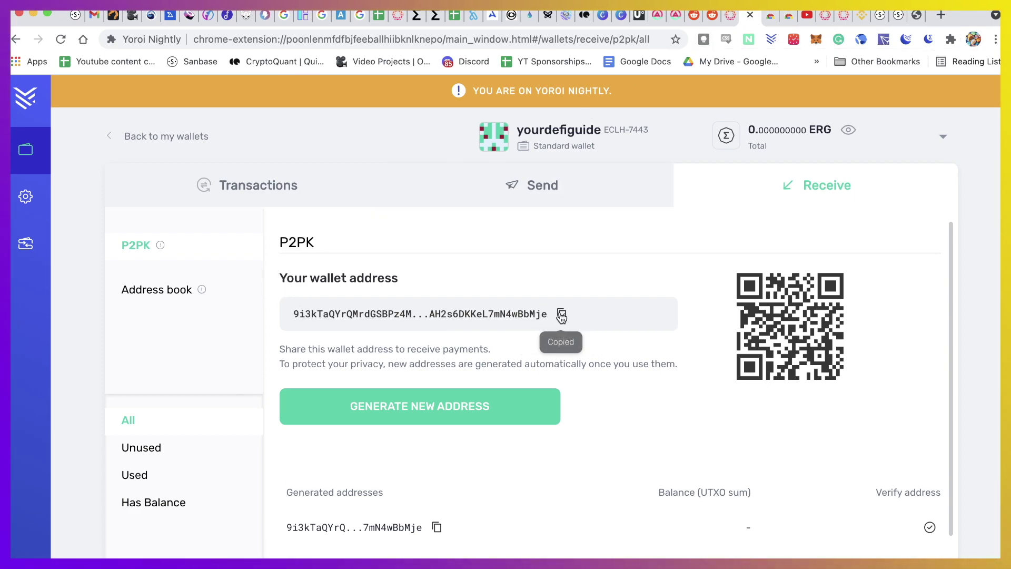
{"action": "left_click", "coordinate": [941, 16]}
{"action": "left_click", "coordinate": [769, 42]}
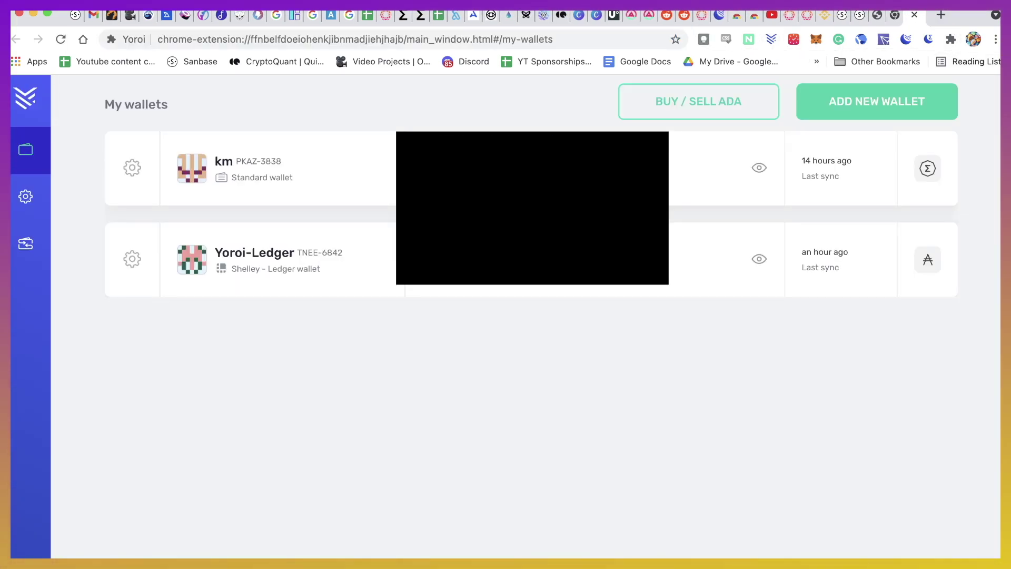
In the funded Ergo wallet's send form, paste the new wallet's address as receiver
{"action": "left_click", "coordinate": [256, 167]}
{"action": "left_click", "coordinate": [568, 151]}
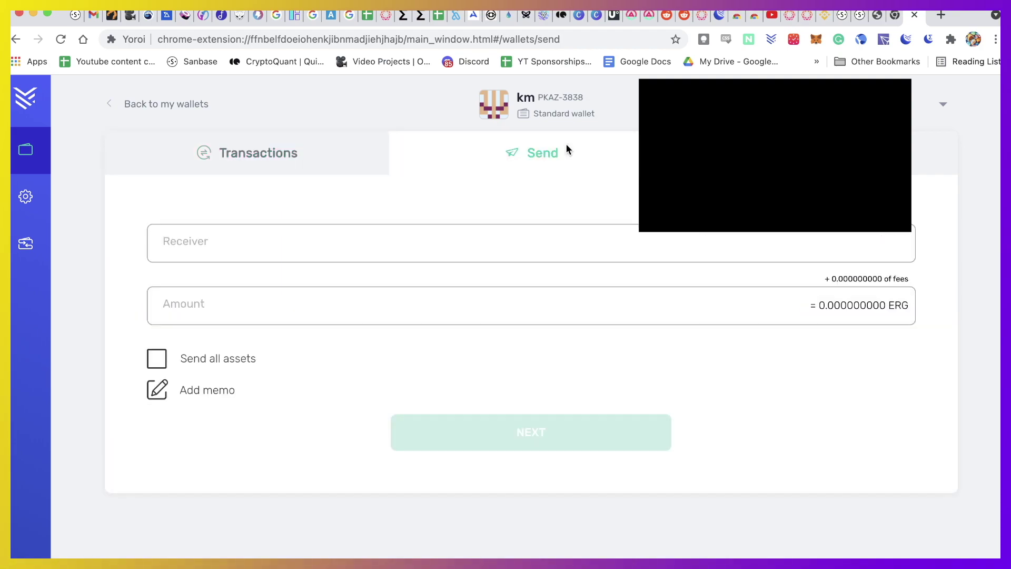
{"action": "left_click", "coordinate": [271, 246]}
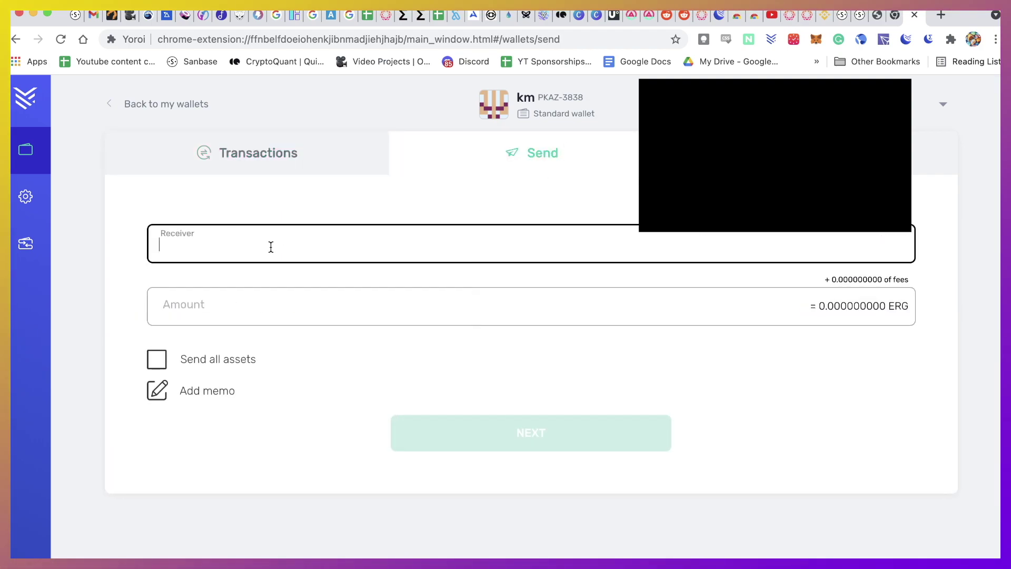
{"action": "key", "text": "super+v"}
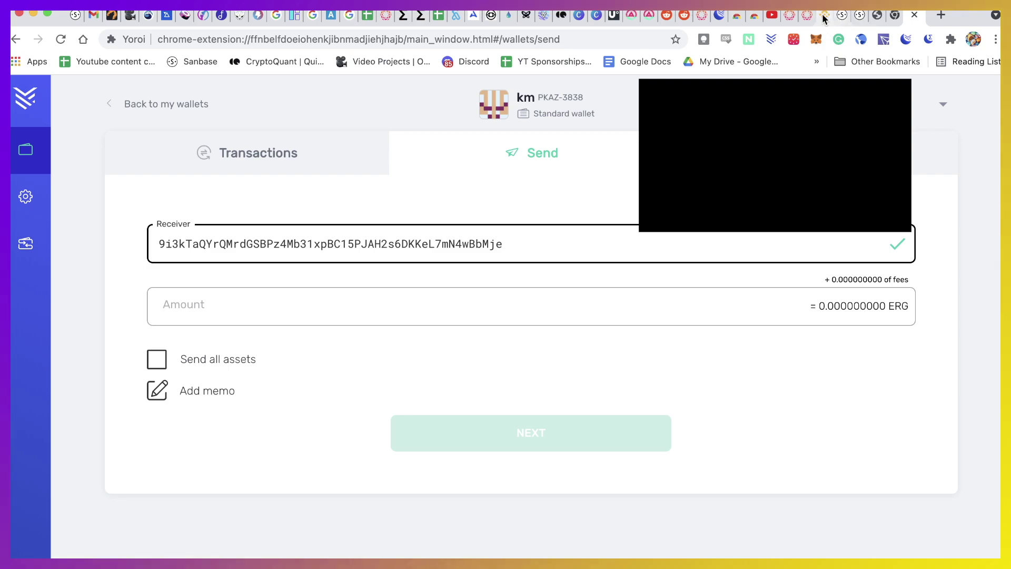
{"action": "left_click", "coordinate": [805, 17]}
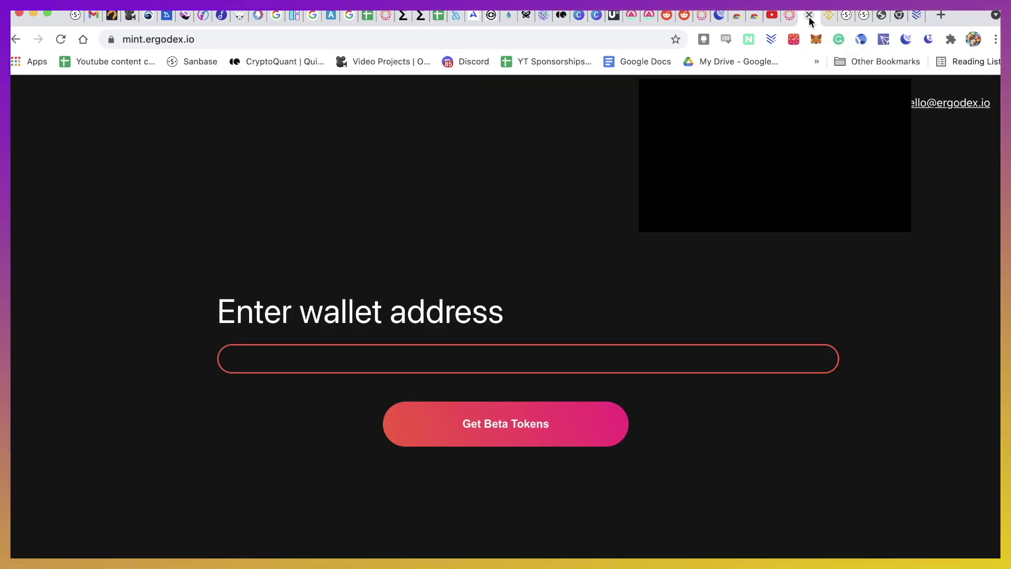
{"action": "left_click", "coordinate": [717, 18]}
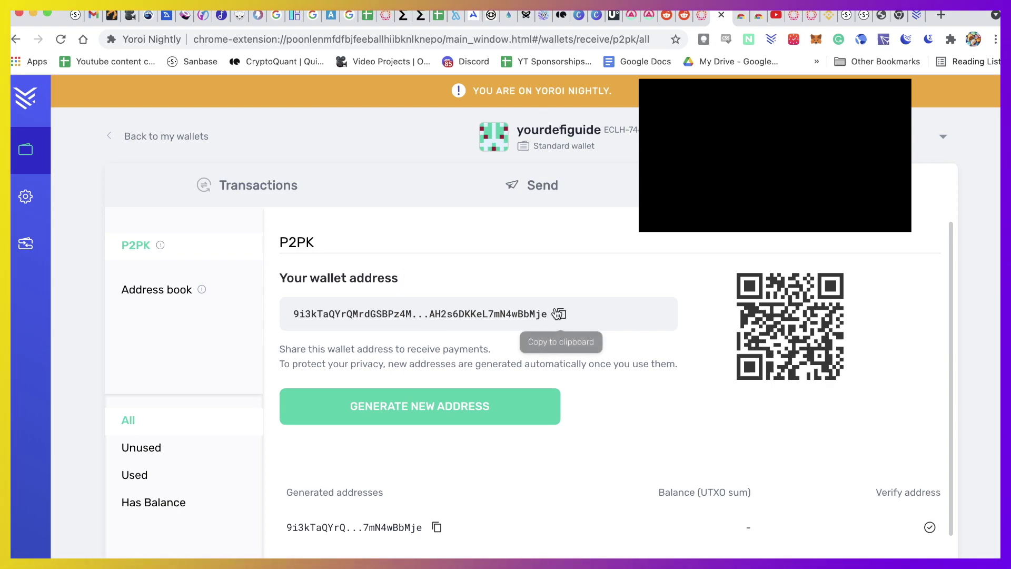
{"action": "left_click", "coordinate": [914, 17]}
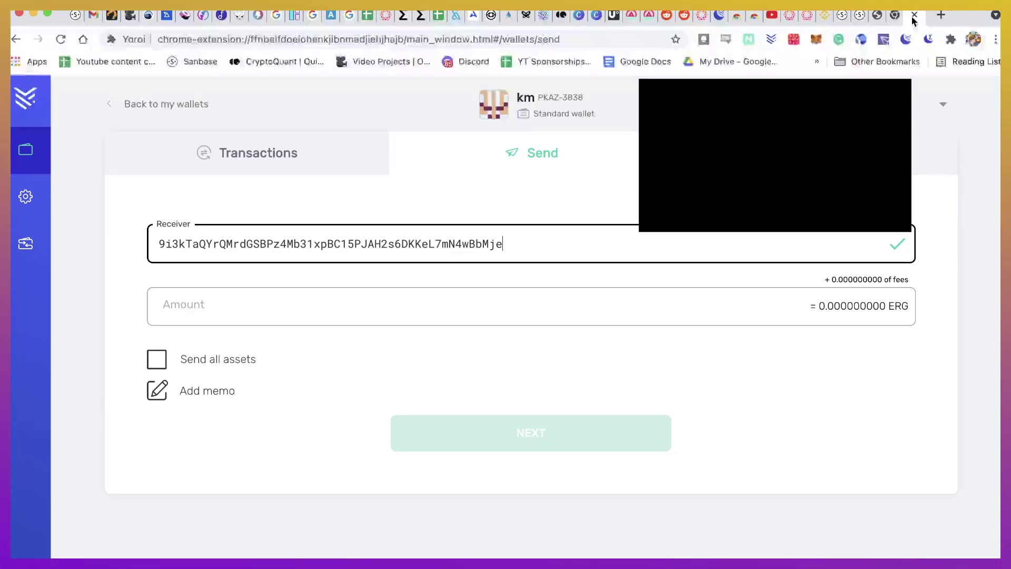
Send 10 ERG with the spending password, then return to ErgoDEX's Swap page
{"action": "left_click", "coordinate": [201, 312]}
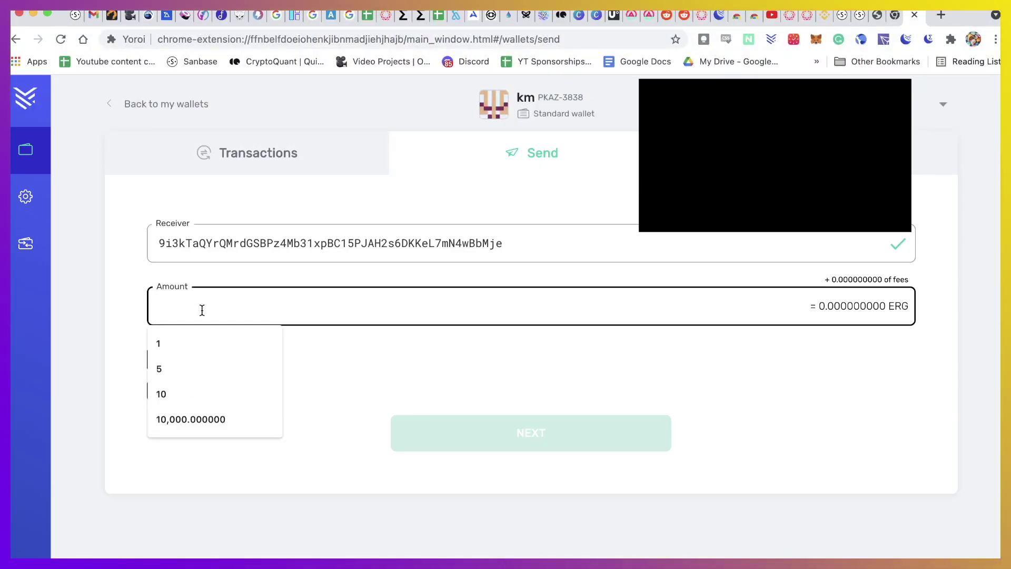
{"action": "type", "text": "10"}
{"action": "left_click", "coordinate": [207, 465]}
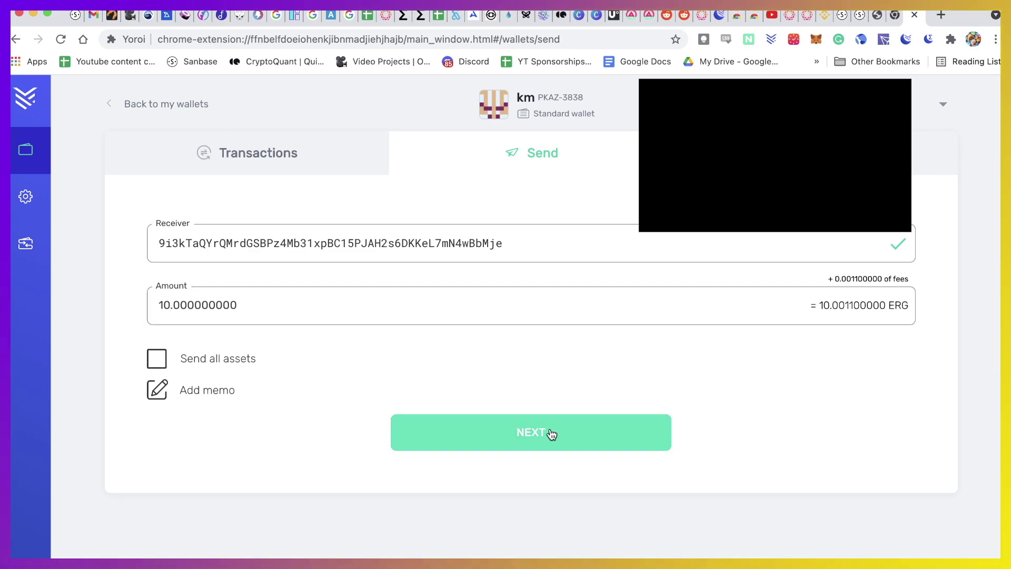
{"action": "left_click", "coordinate": [550, 433]}
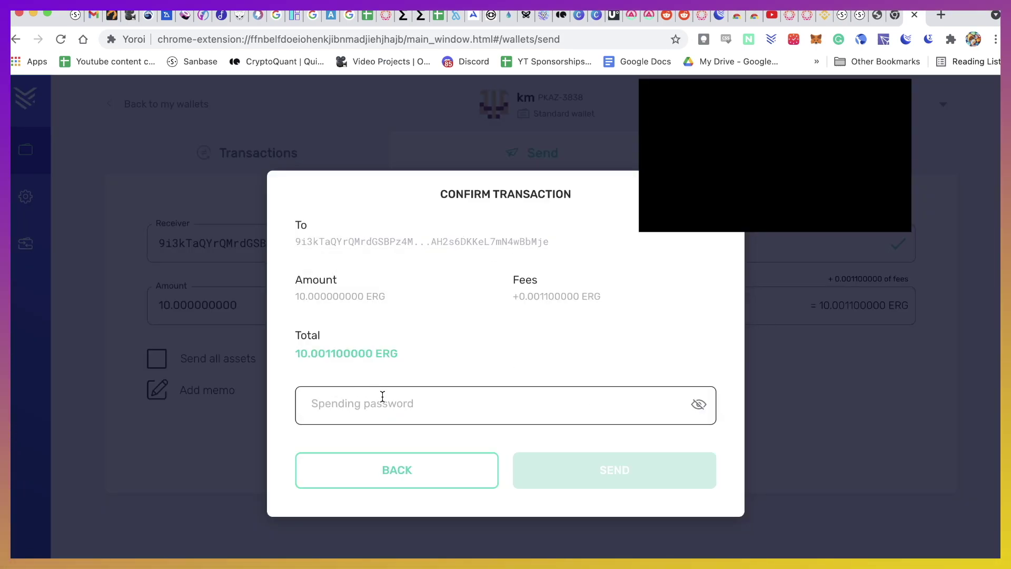
{"action": "left_click", "coordinate": [382, 396]}
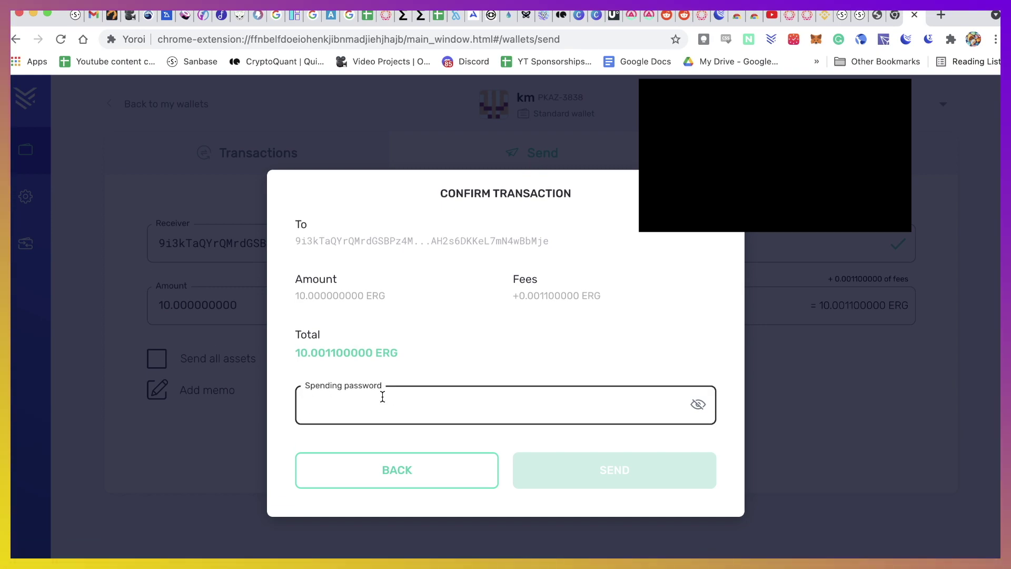
{"action": "type", "text": "••••"}
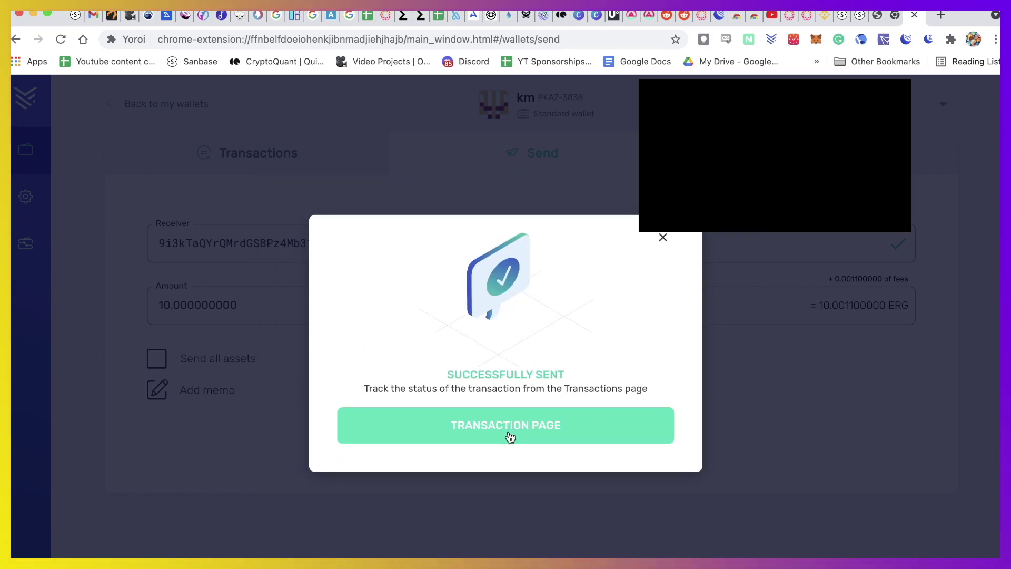
{"action": "left_click", "coordinate": [663, 237]}
{"action": "left_click", "coordinate": [761, 16]}
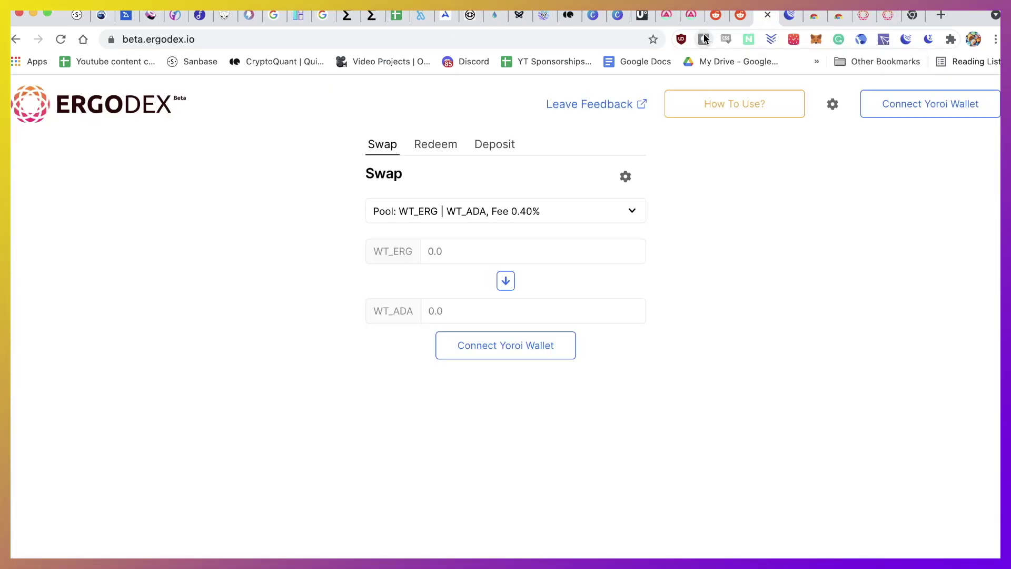
{"action": "left_click", "coordinate": [787, 21]}
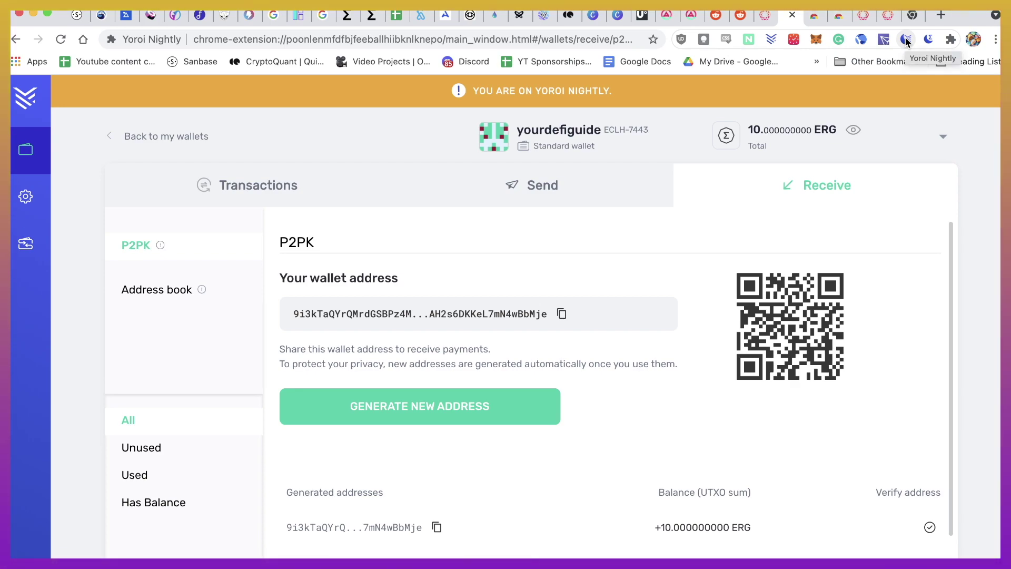
{"action": "left_click", "coordinate": [761, 20]}
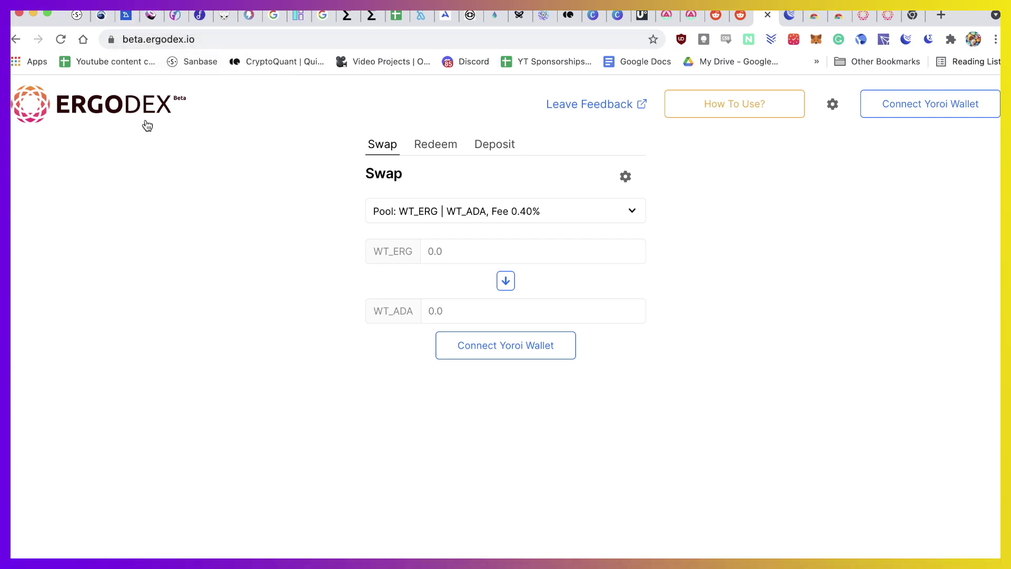
Connect the Yoroi Nightly wallet to ErgoDEX so the header shows 9.9481 ERG
{"action": "left_click", "coordinate": [944, 112]}
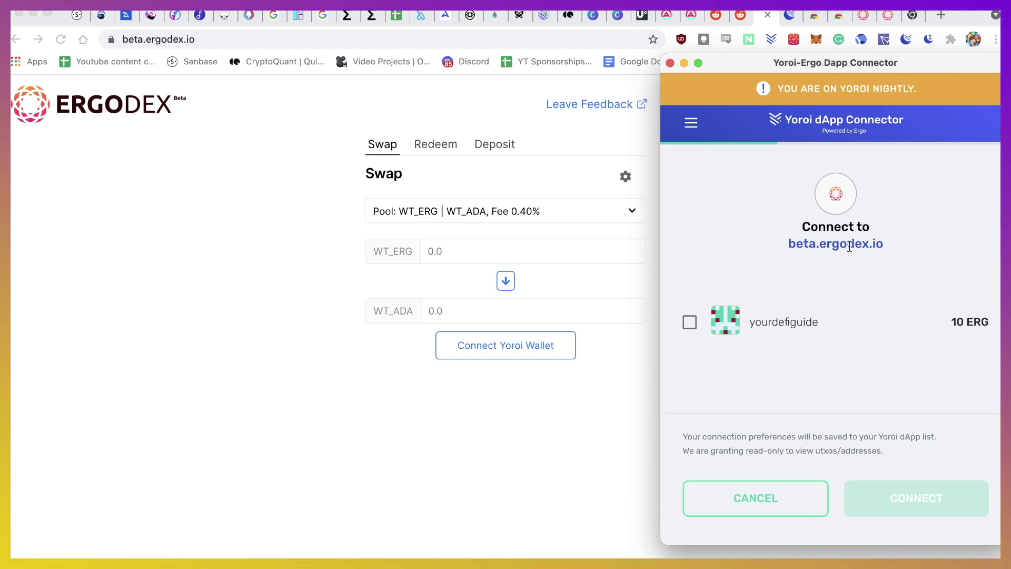
{"action": "left_click", "coordinate": [689, 323]}
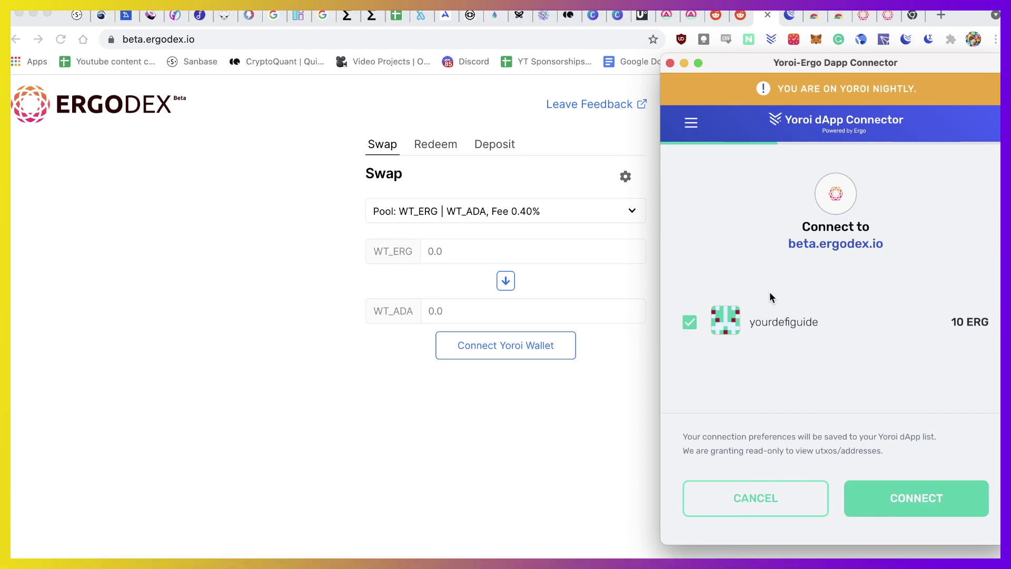
{"action": "left_click", "coordinate": [913, 500]}
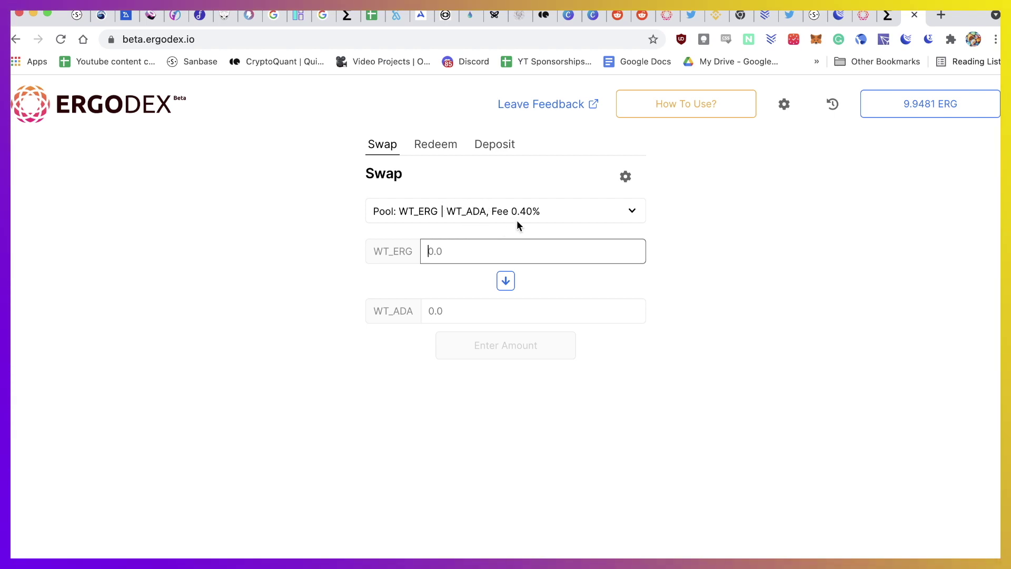
Copy the Yoroi Nightly wallet's receiving address for the mint.ergodex.io faucet page
{"action": "left_click", "coordinate": [864, 15]}
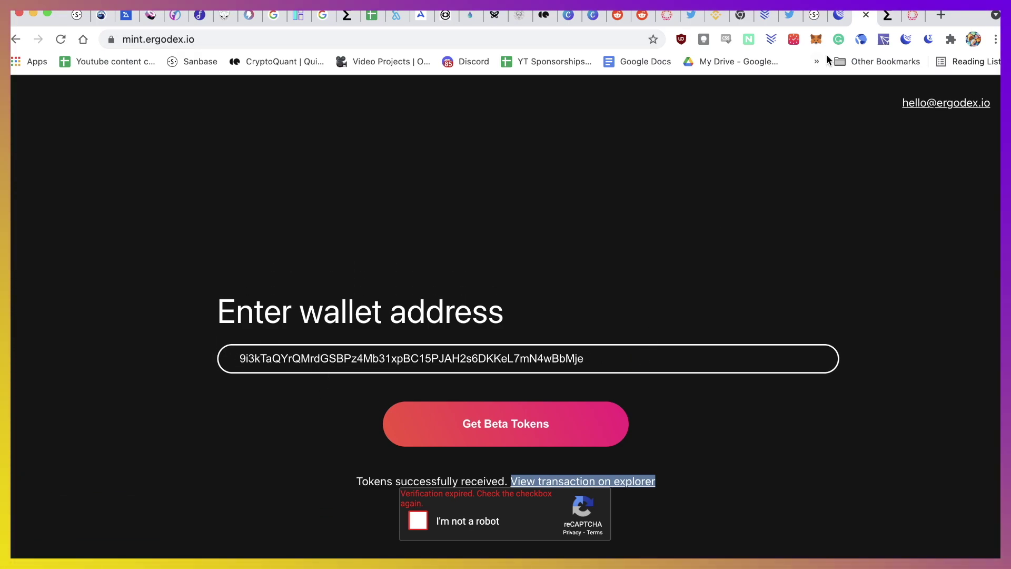
{"action": "left_click", "coordinate": [840, 17]}
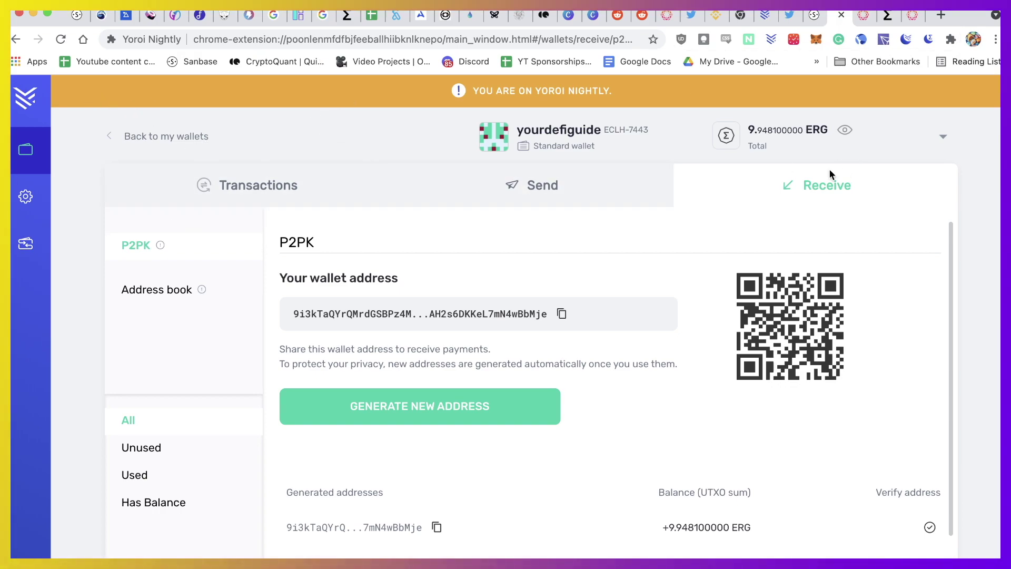
{"action": "left_click", "coordinate": [561, 314]}
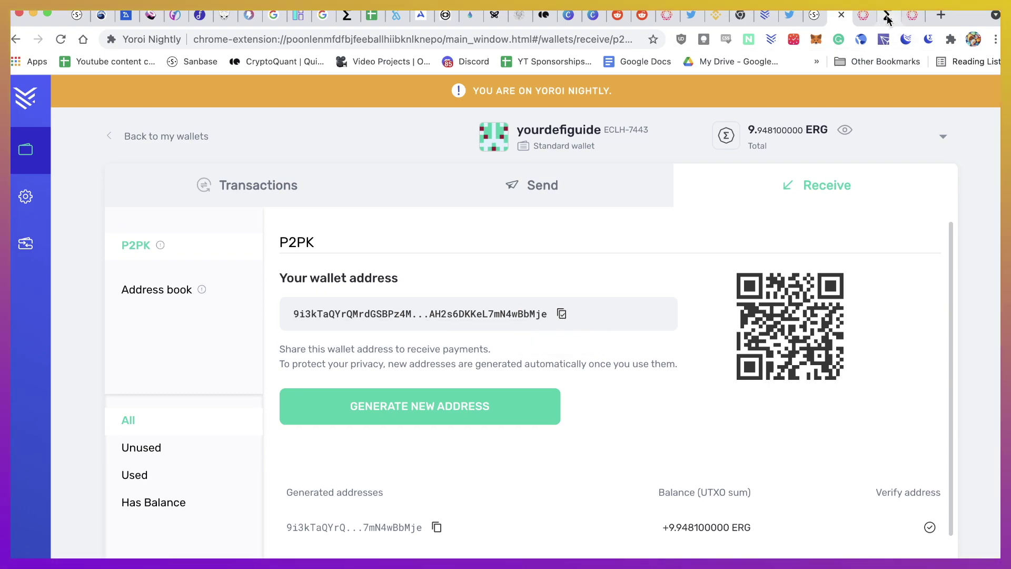
{"action": "left_click", "coordinate": [862, 17]}
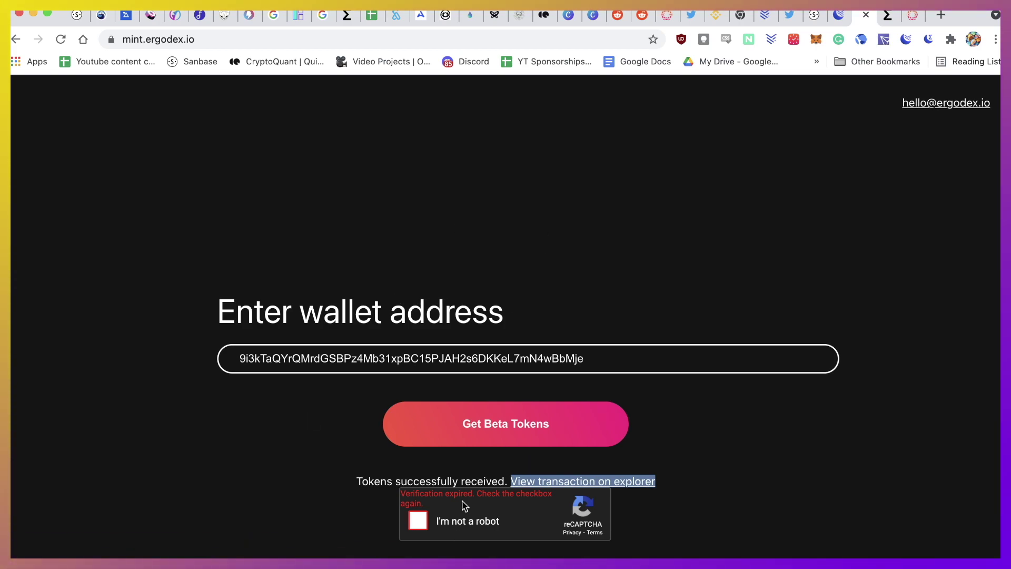
Open the faucet's 'View transaction on explorer' link in a new background tab
{"action": "left_click", "coordinate": [623, 167]}
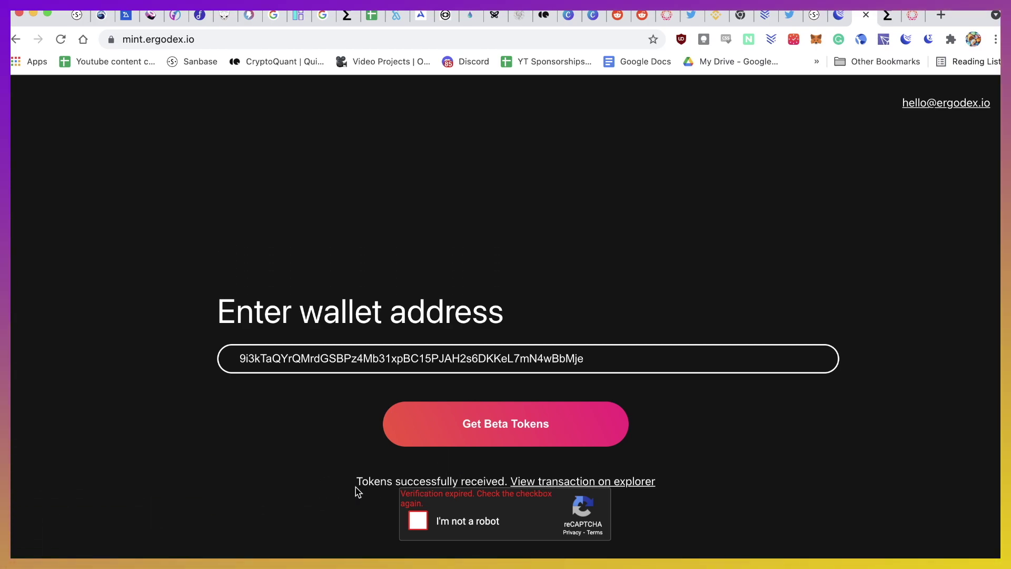
{"action": "right_click", "coordinate": [581, 488]}
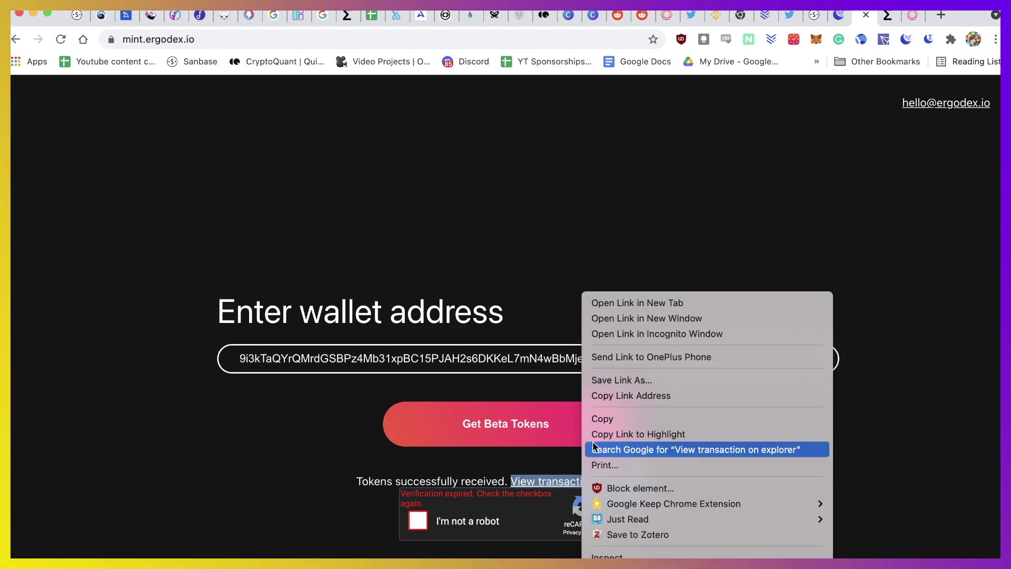
{"action": "left_click", "coordinate": [631, 304]}
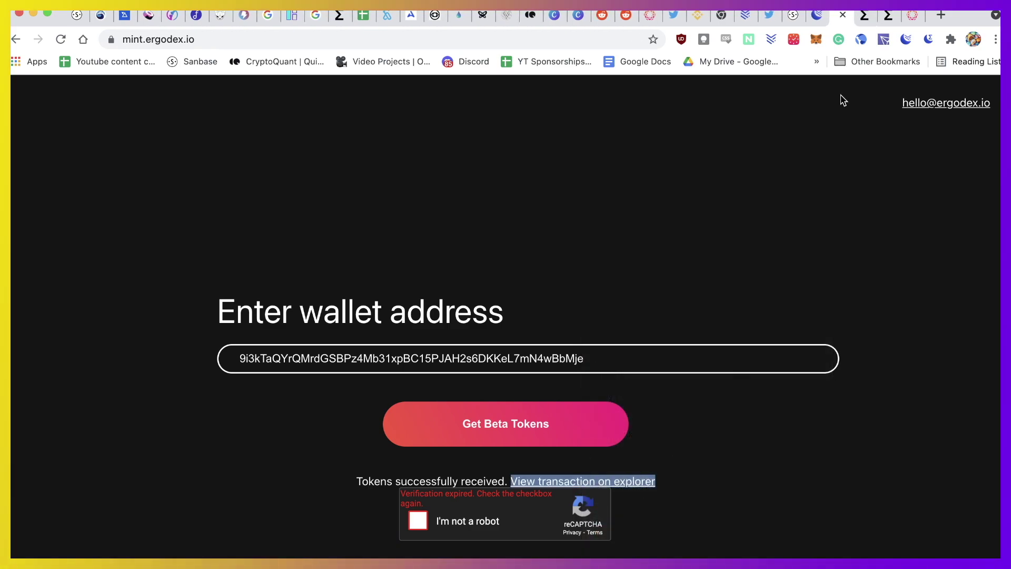
Check the faucet transaction in Ergo Explorer, confirming 2 640 000 each of WT_ERG and WT_ADA
{"action": "left_click", "coordinate": [864, 19]}
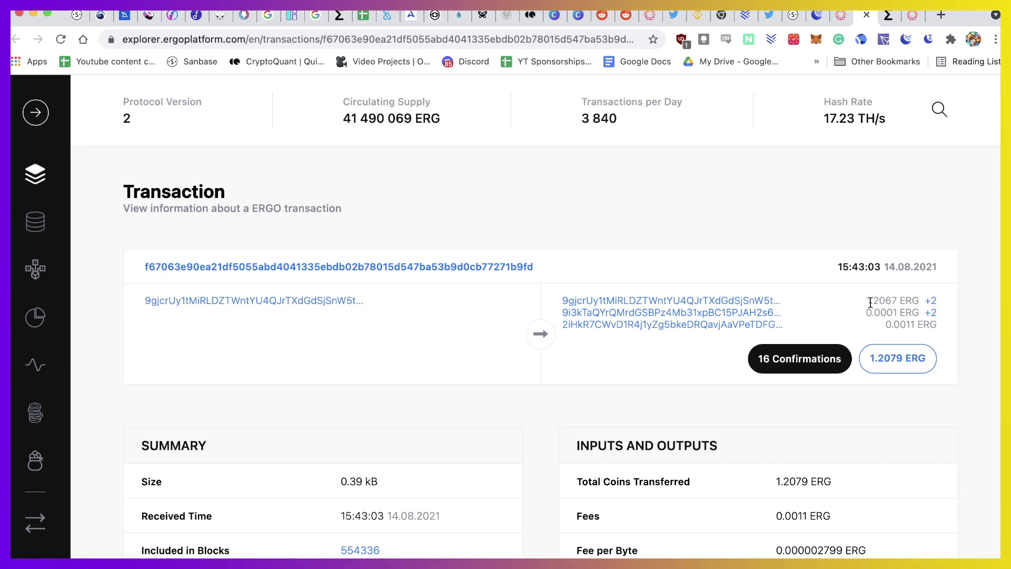
{"action": "left_click", "coordinate": [931, 302]}
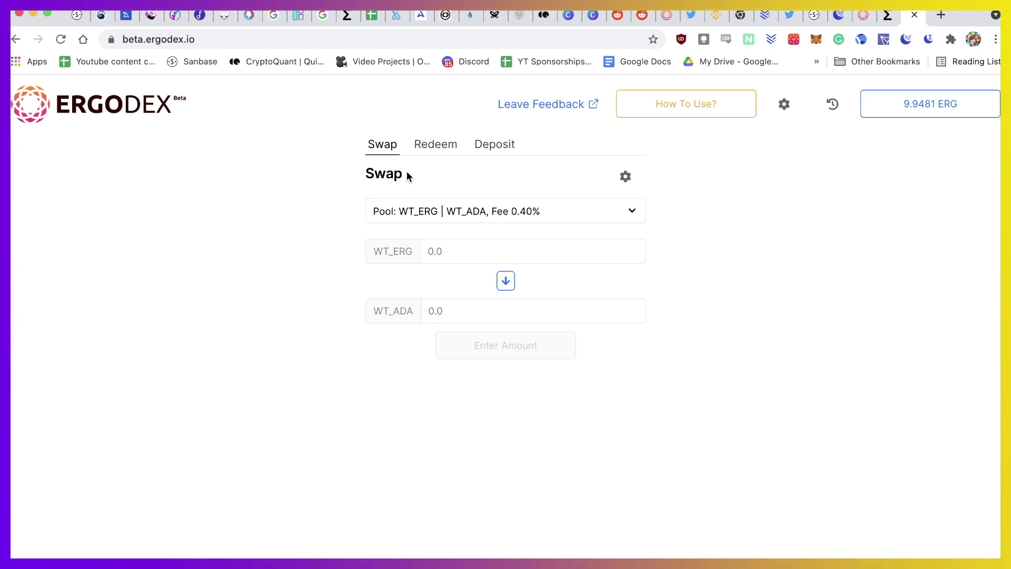
Enter 100 WT_ERG in the Swap form, quoting about 1710.17 WT_ADA
{"action": "left_click", "coordinate": [495, 154]}
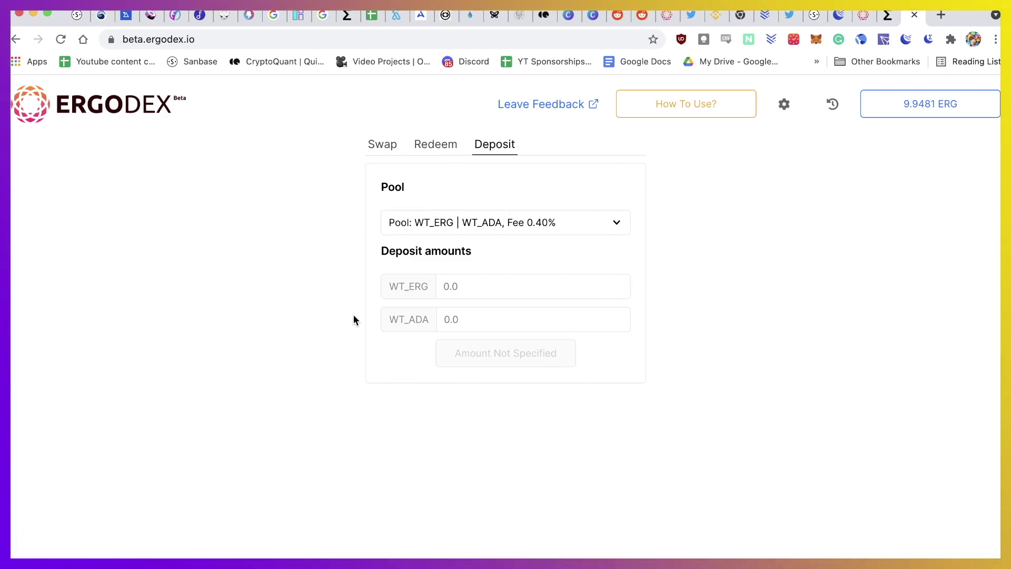
{"action": "left_click", "coordinate": [384, 145]}
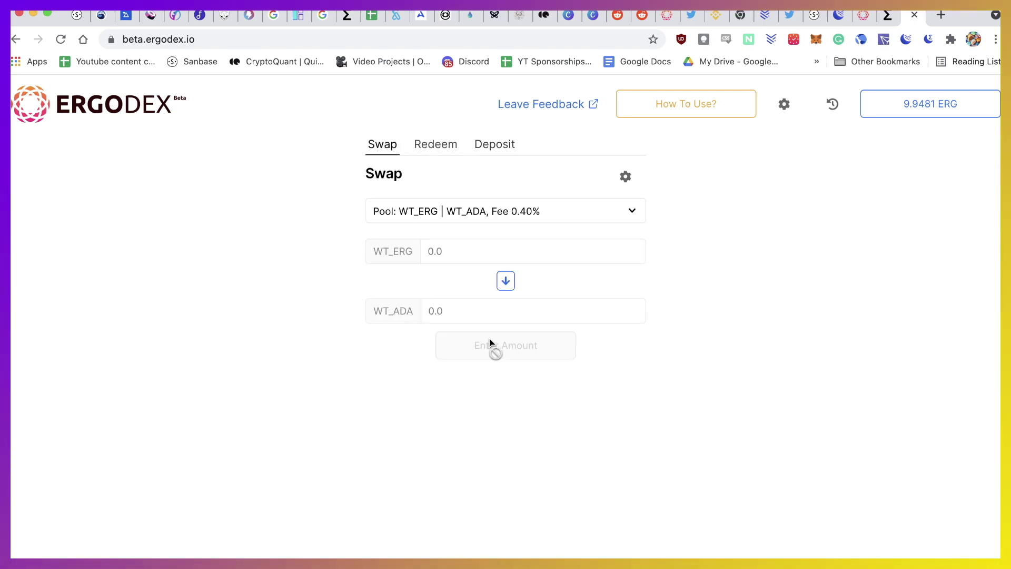
{"action": "left_click", "coordinate": [495, 246]}
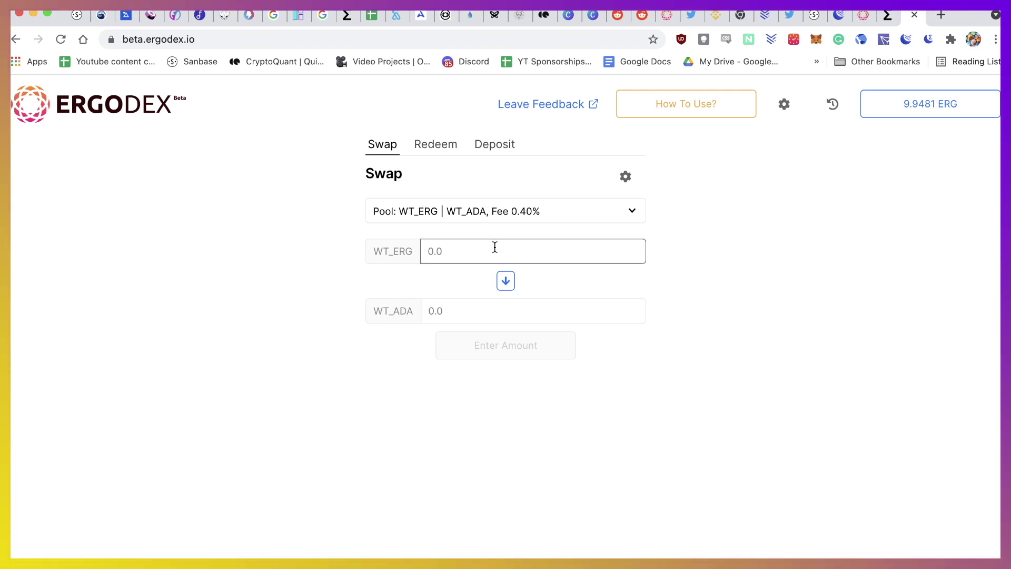
{"action": "type", "text": "100"}
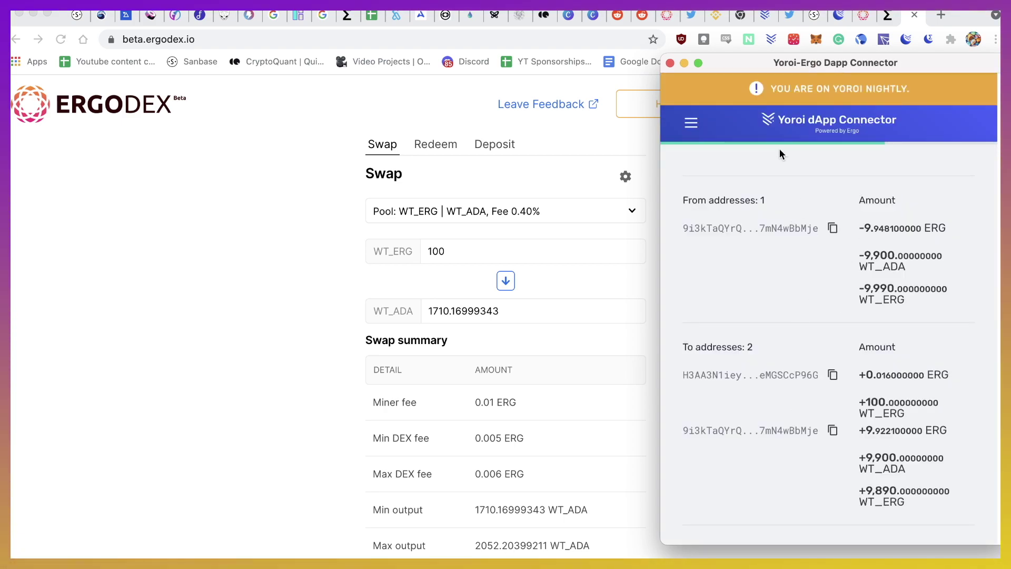
Sign and confirm the swap in the dApp connector with the wallet's spending password
{"action": "scroll", "coordinate": [812, 448], "scroll_direction": "down", "scroll_amount": 5}
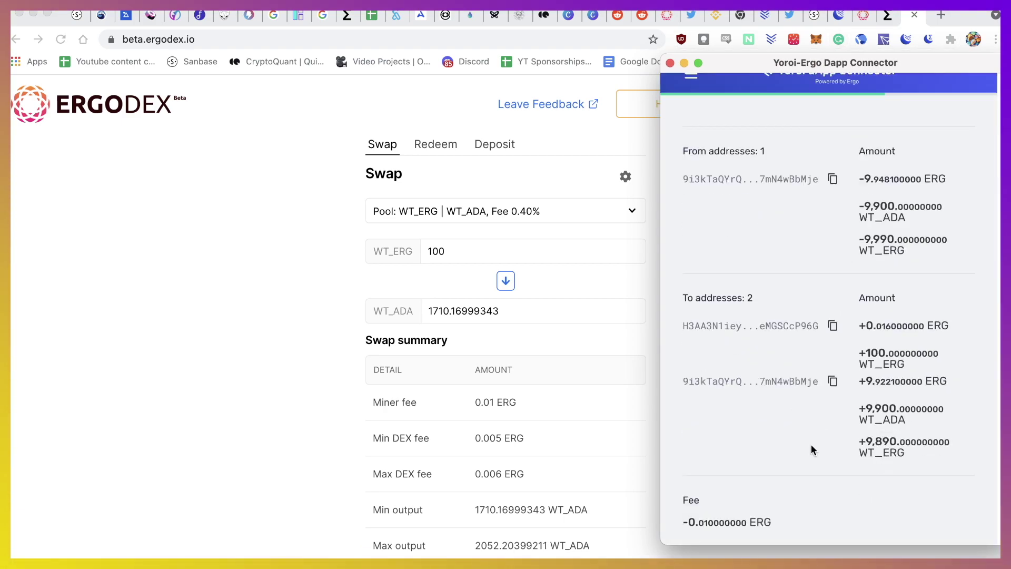
{"action": "left_click", "coordinate": [747, 437]}
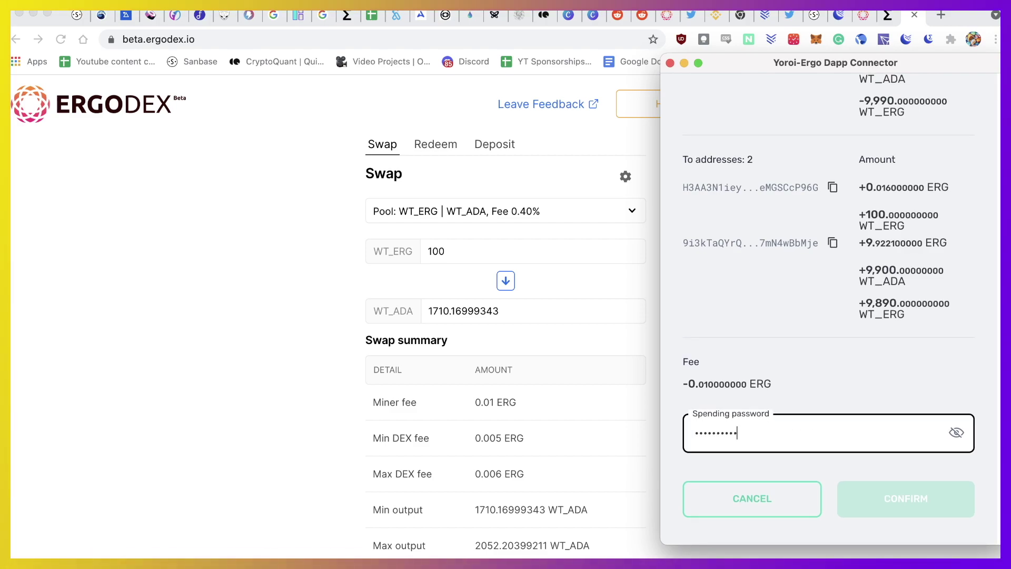
{"action": "type", "text": "•••"}
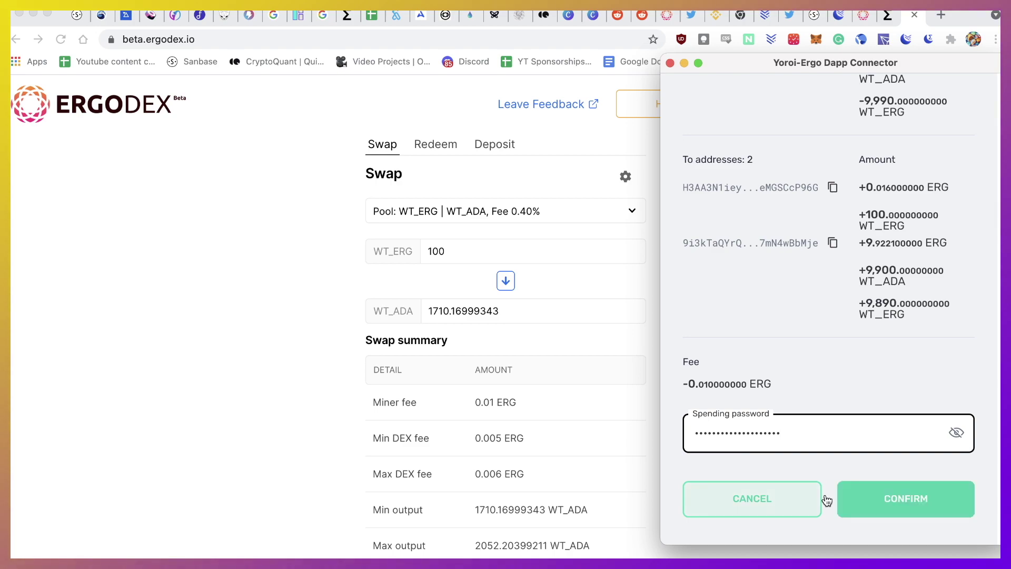
{"action": "left_click", "coordinate": [891, 505]}
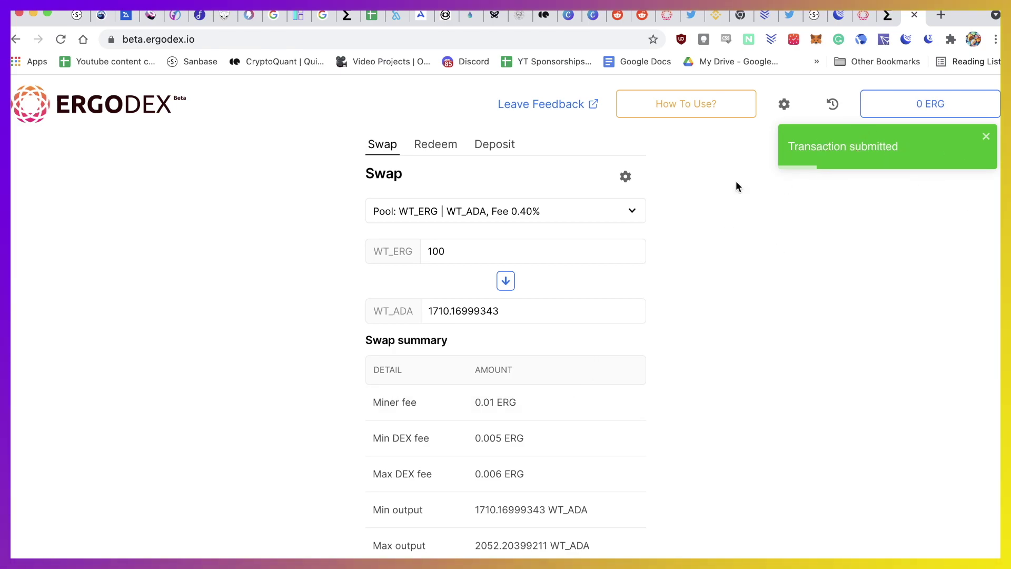
Expand the newest pending 'ERG sent' transaction to show 100 WT_ERG sent out
{"action": "left_click", "coordinate": [868, 16]}
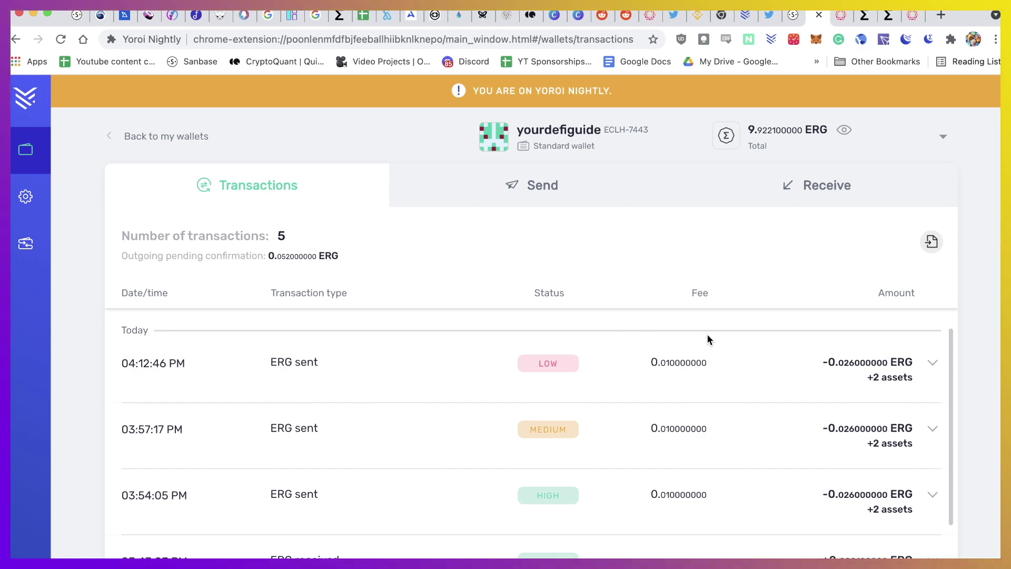
{"action": "left_click", "coordinate": [834, 374]}
{"action": "scroll", "coordinate": [814, 370], "scroll_direction": "down", "scroll_amount": 3}
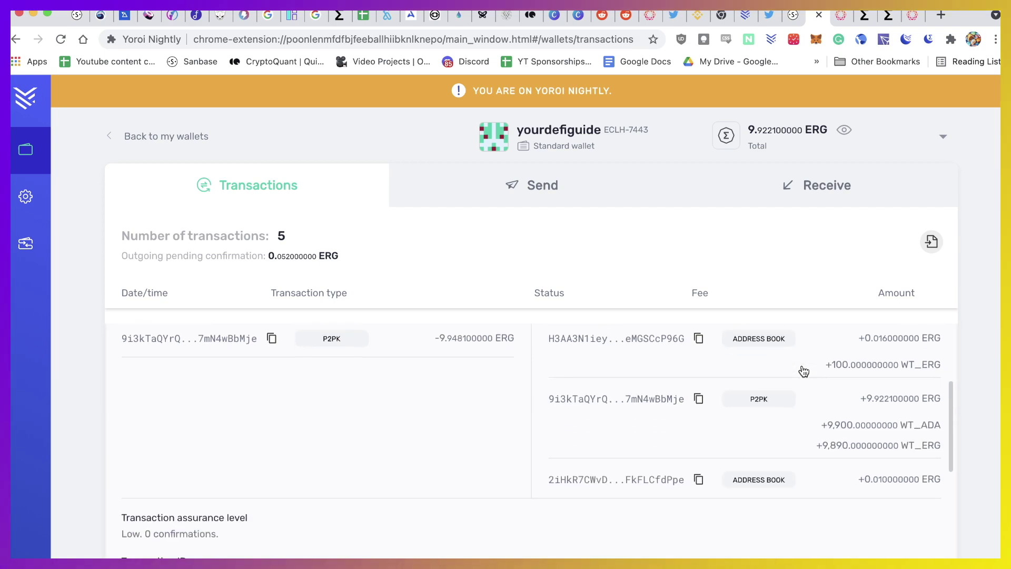
{"action": "scroll", "coordinate": [806, 370], "scroll_direction": "up", "scroll_amount": 2}
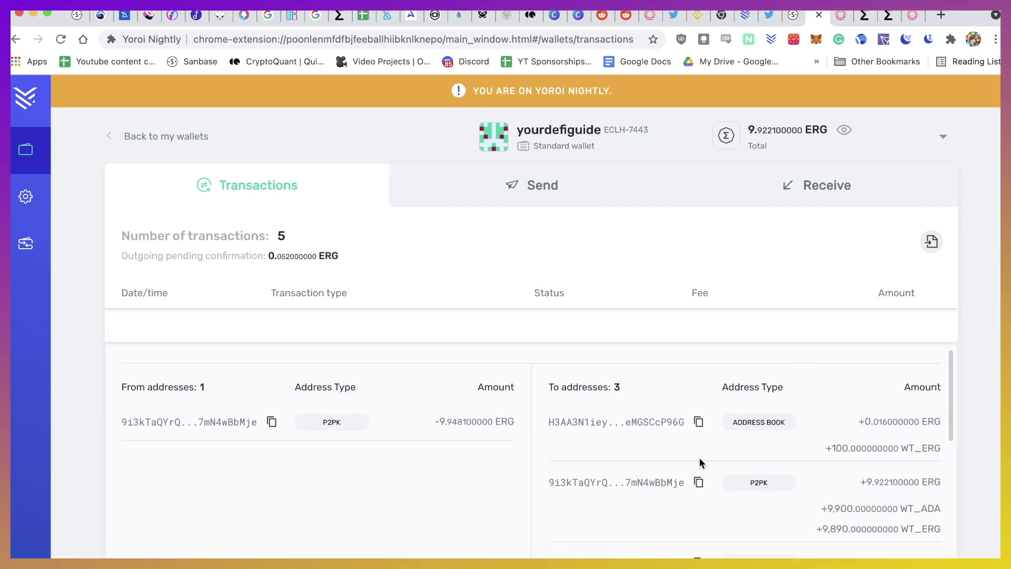
{"action": "scroll", "coordinate": [591, 492], "scroll_direction": "down", "scroll_amount": 1}
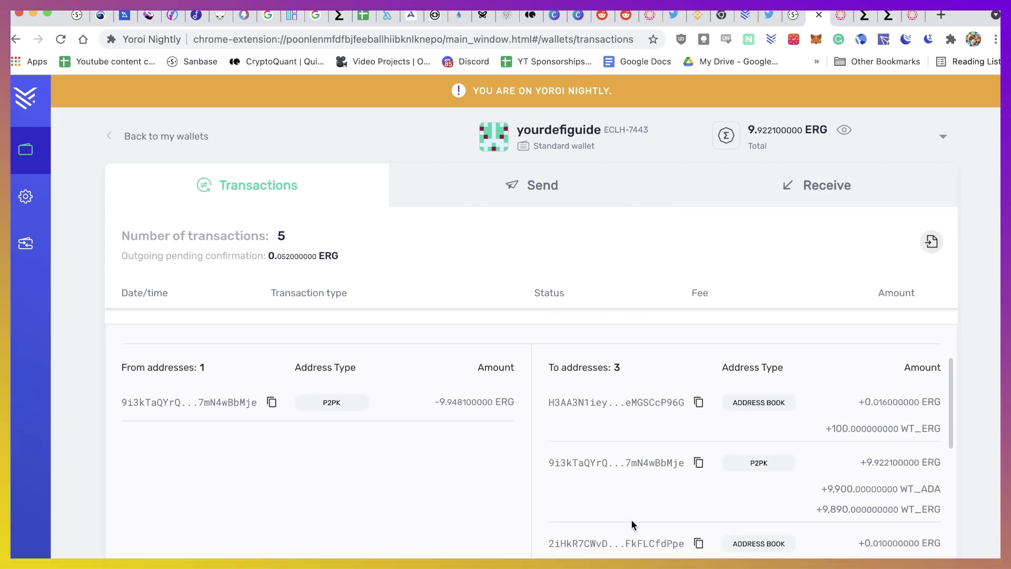